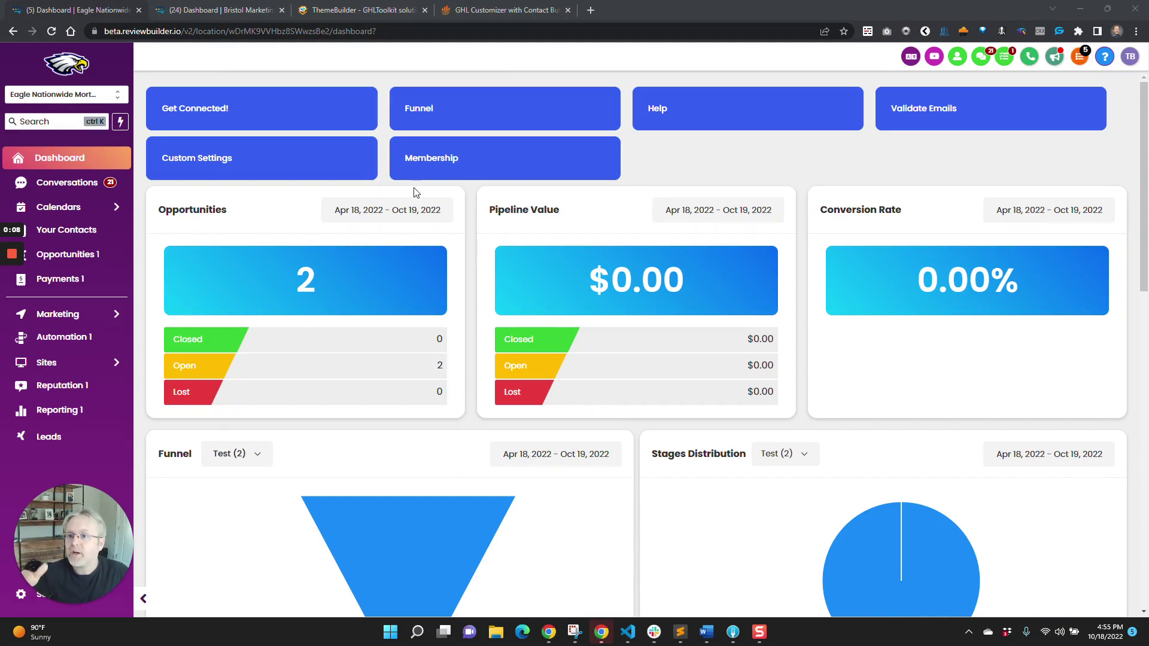
# Step: Switch to the Theme Builder and browse the SAASY Sidebar Theme presets and customization options
pyautogui.moveTo(89, 362)
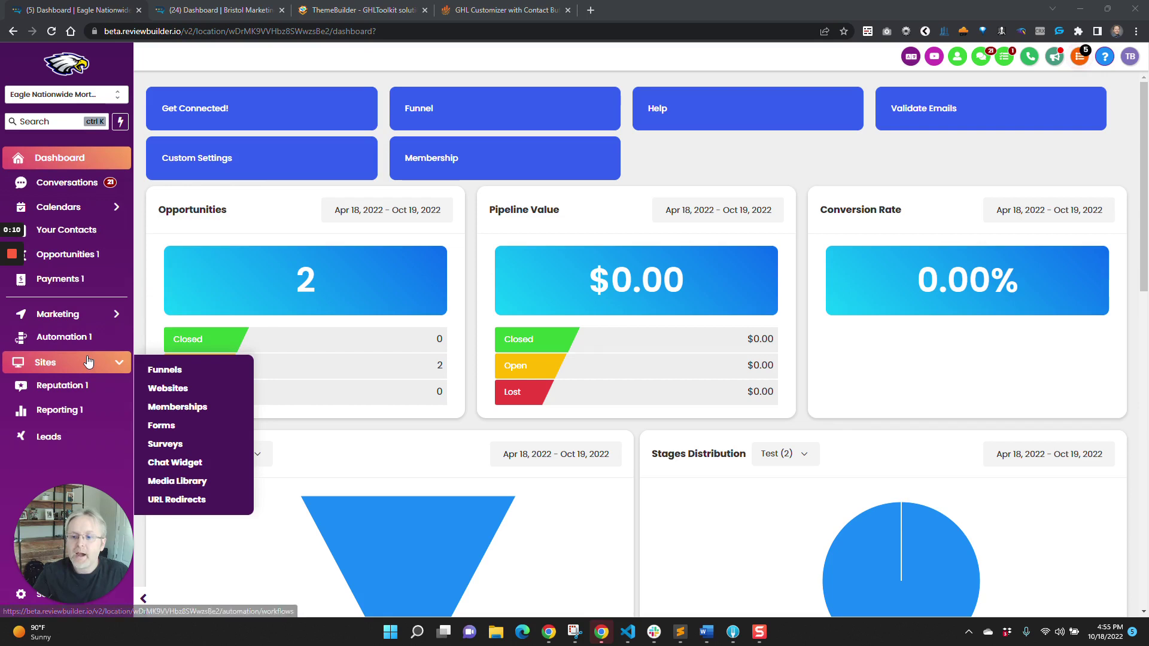
pyautogui.moveTo(108, 206)
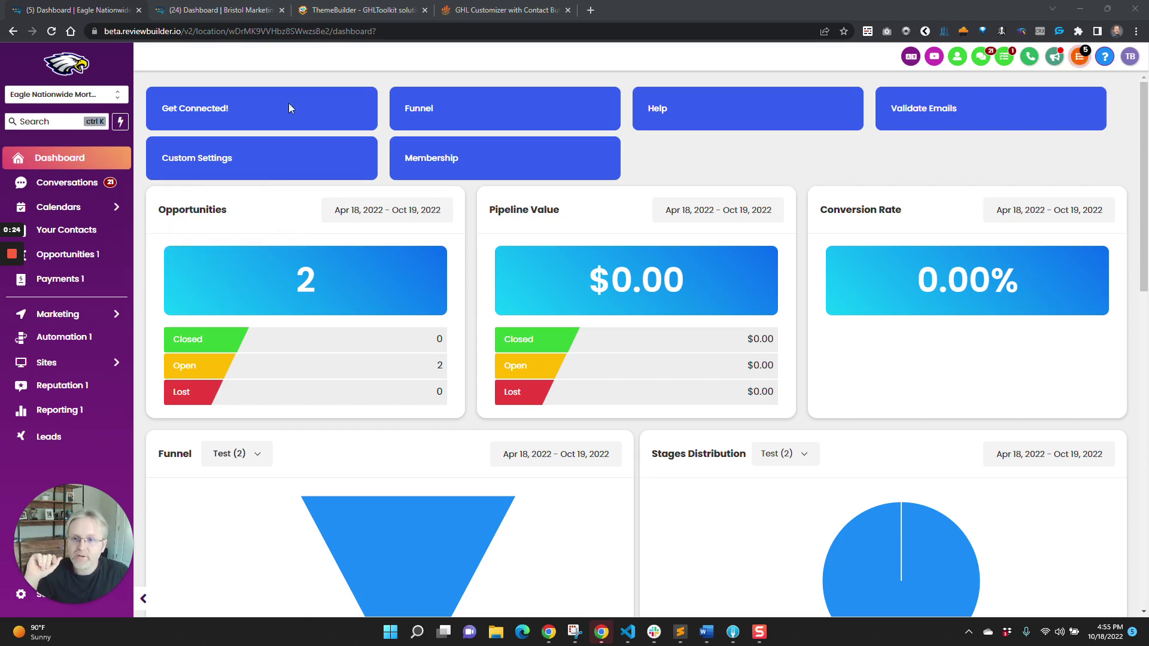
pyautogui.moveTo(335, 10); pyautogui.dragTo(246, 9)
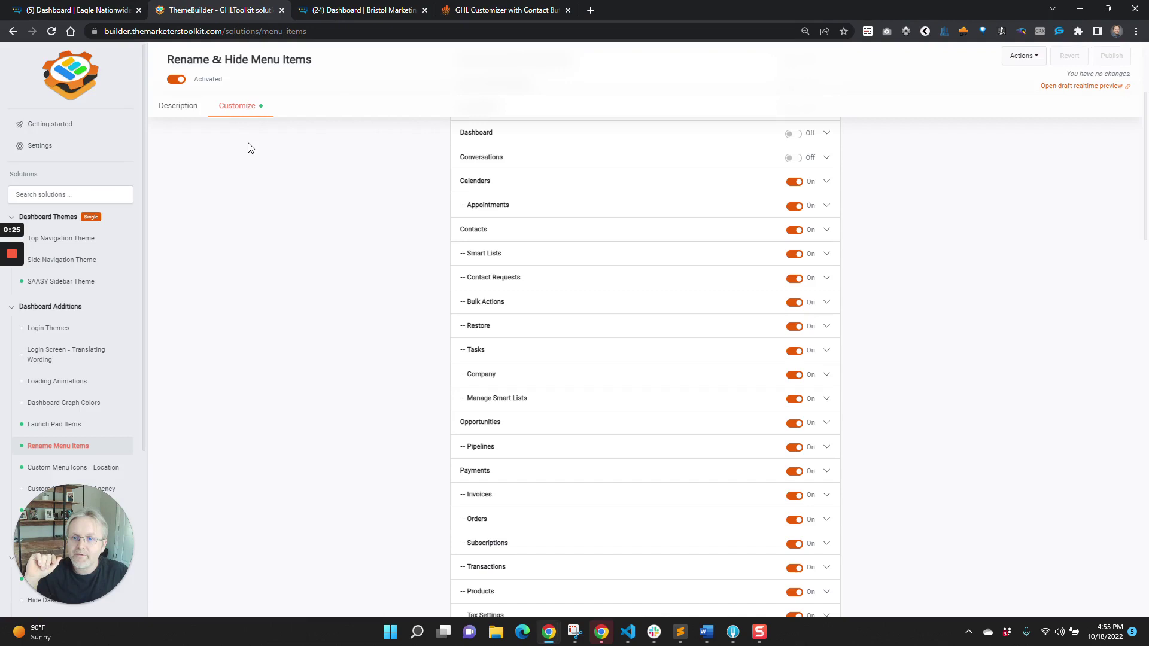
pyautogui.click(102, 285)
pyautogui.scroll(3, 487, 221)
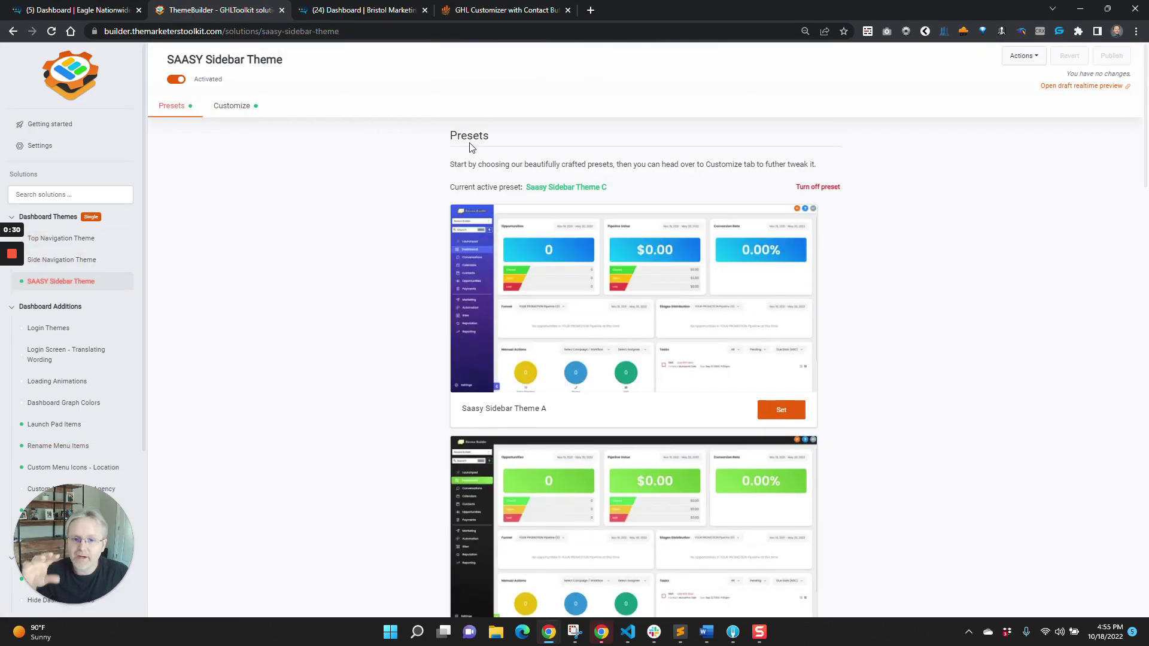
pyautogui.scroll(-5, 589, 310)
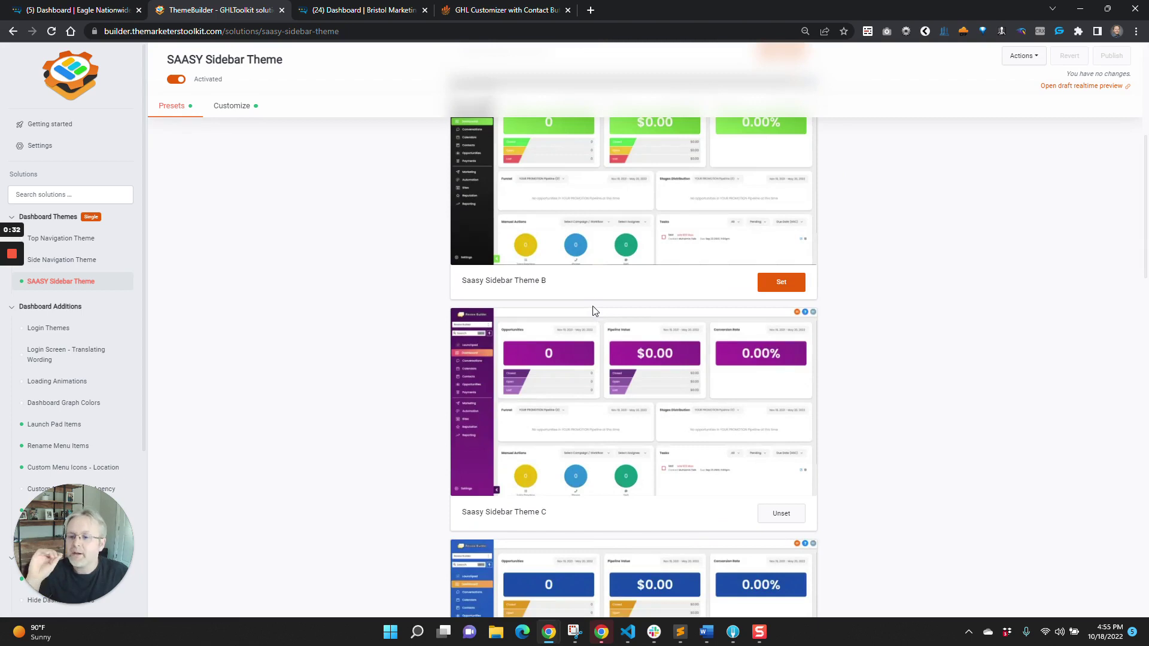
pyautogui.click(238, 105)
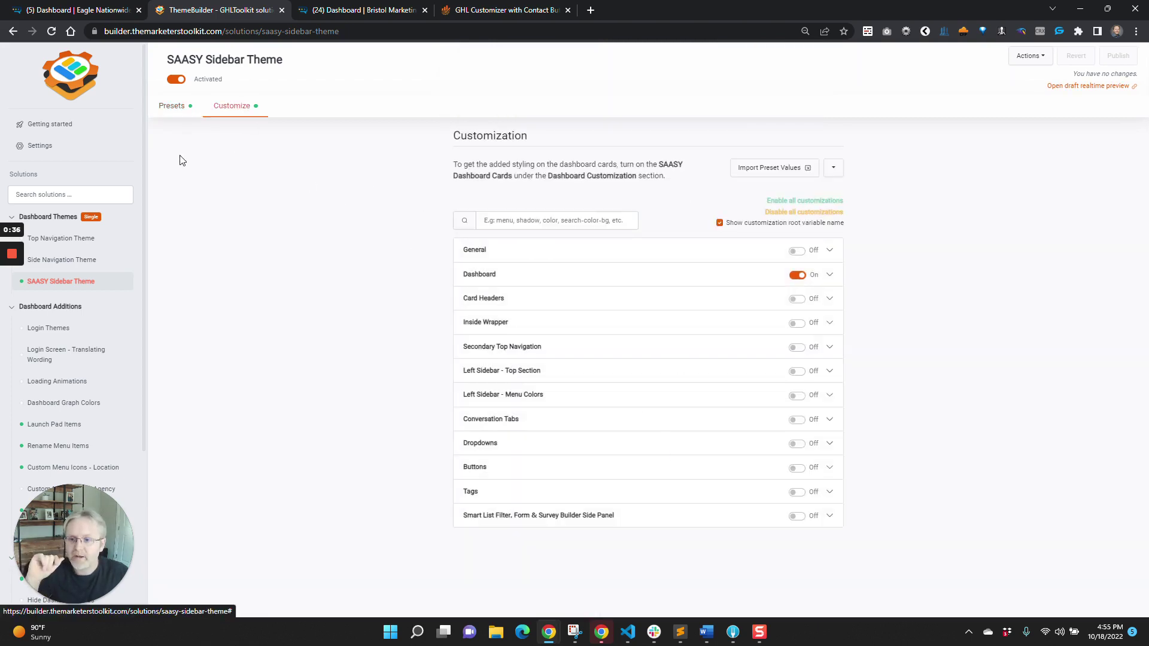
pyautogui.click(179, 110)
# Step: Search the solutions for 'rename' and open Rename Menu Items
pyautogui.click(59, 195)
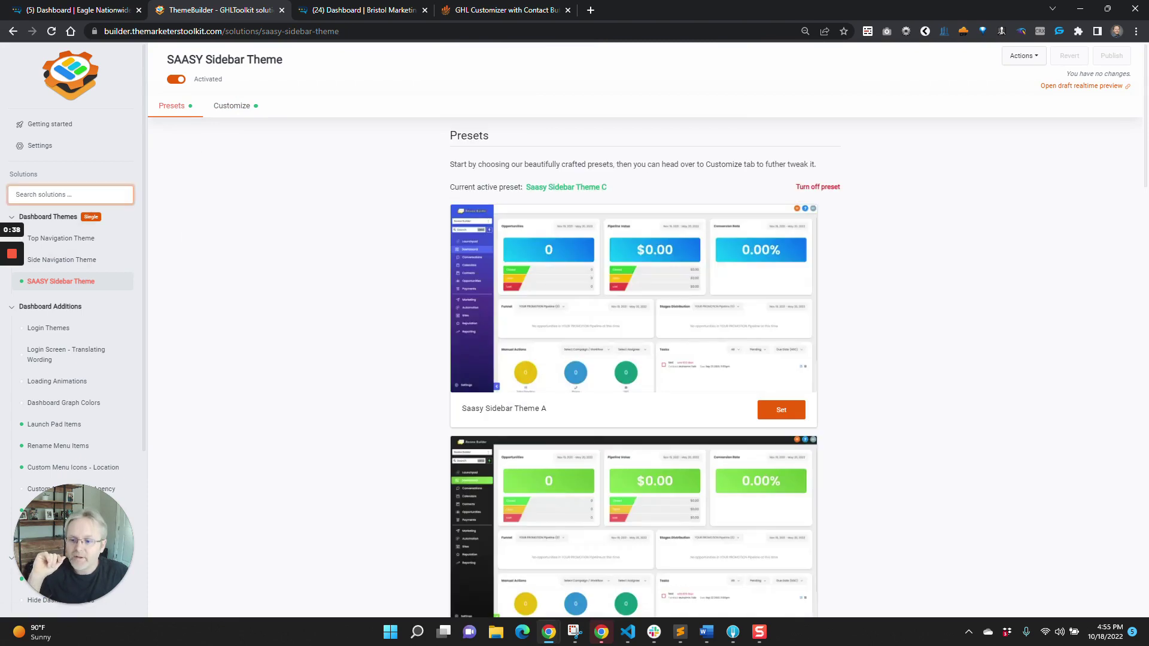
pyautogui.write('rena')
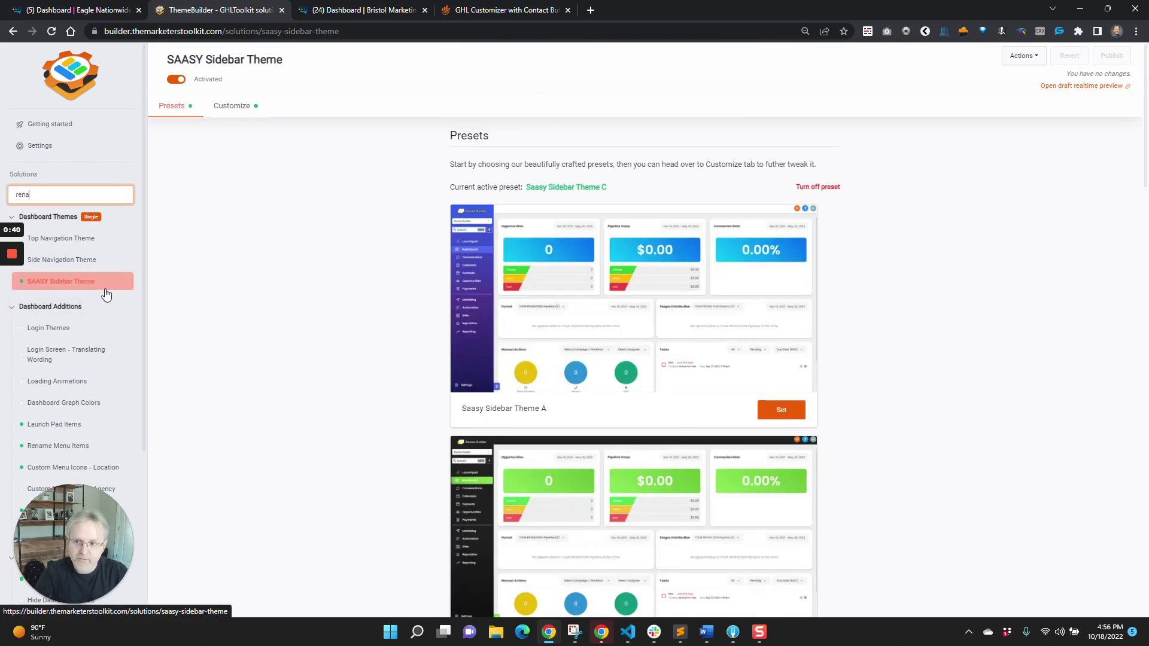
pyautogui.write('me')
pyautogui.click(97, 242)
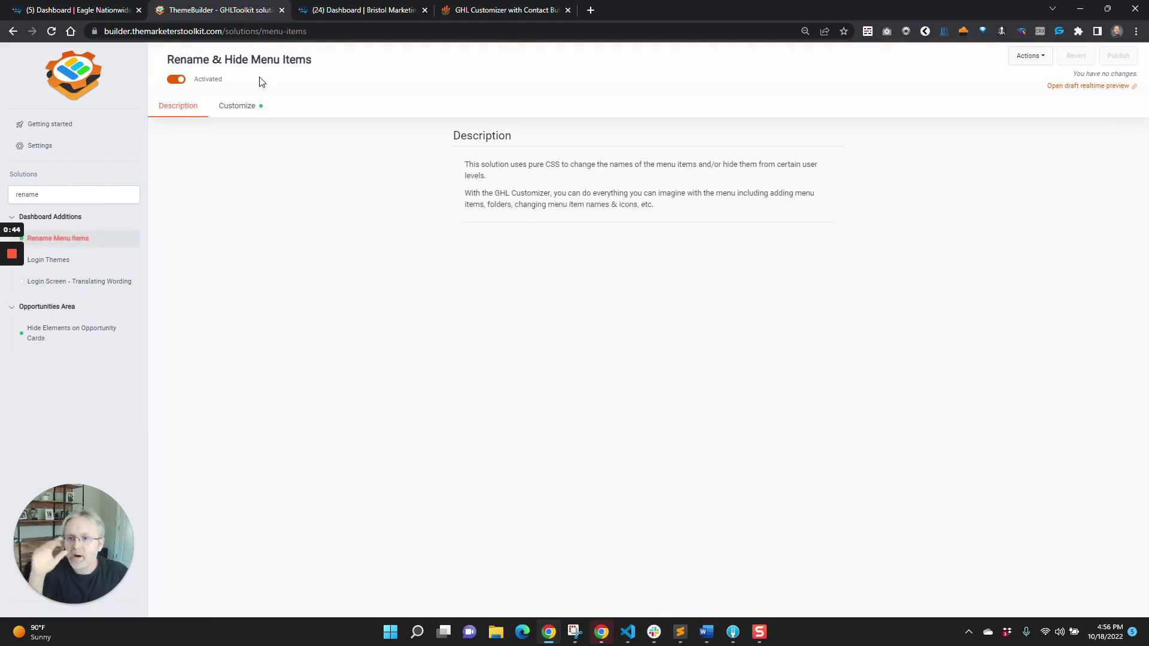
# Step: Show the menu item customize list and inspect the Smart Lists menu text
pyautogui.click(235, 105)
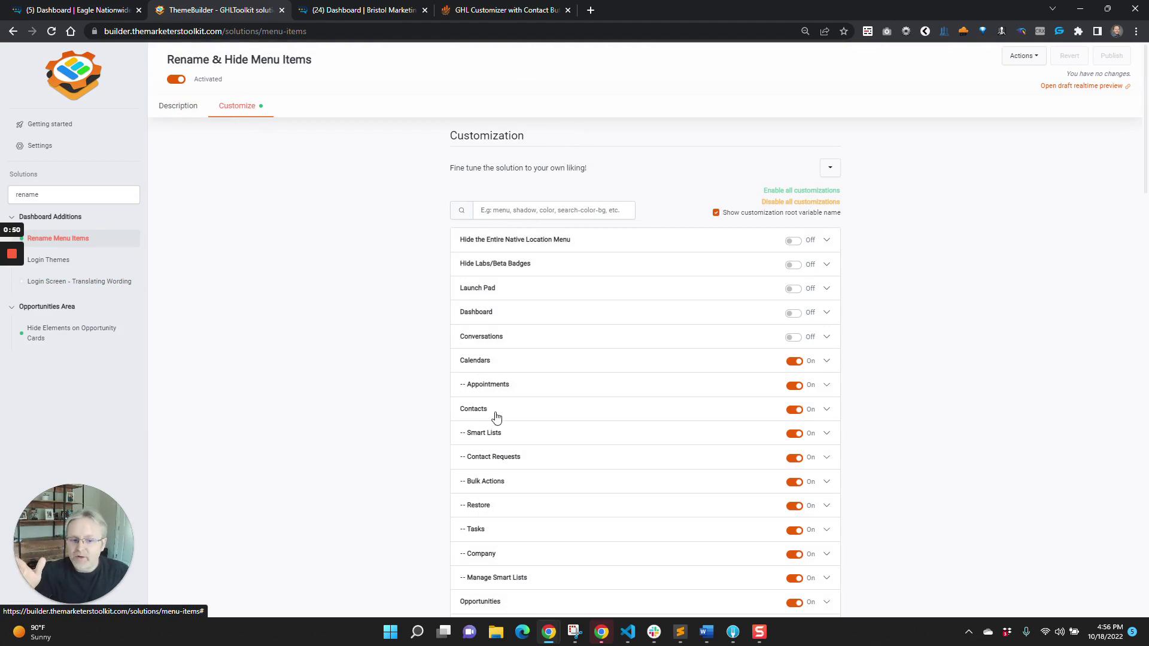
pyautogui.scroll(-2, 502, 411)
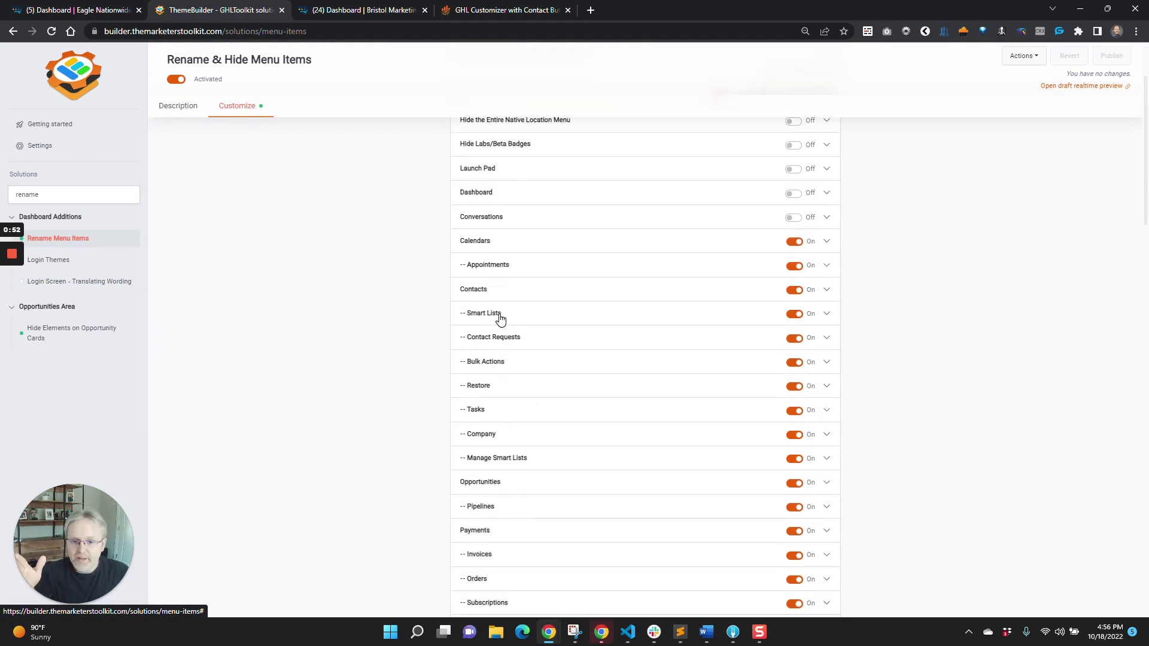
pyautogui.click(500, 311)
pyautogui.tripleClick(498, 379)
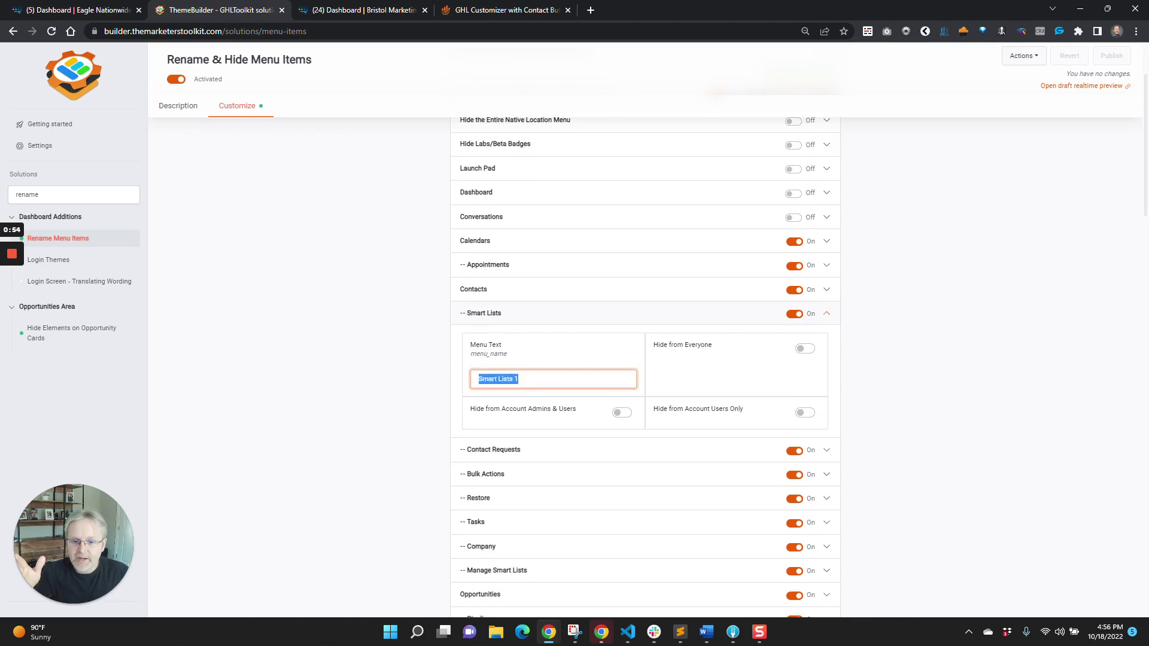
pyautogui.click(518, 317)
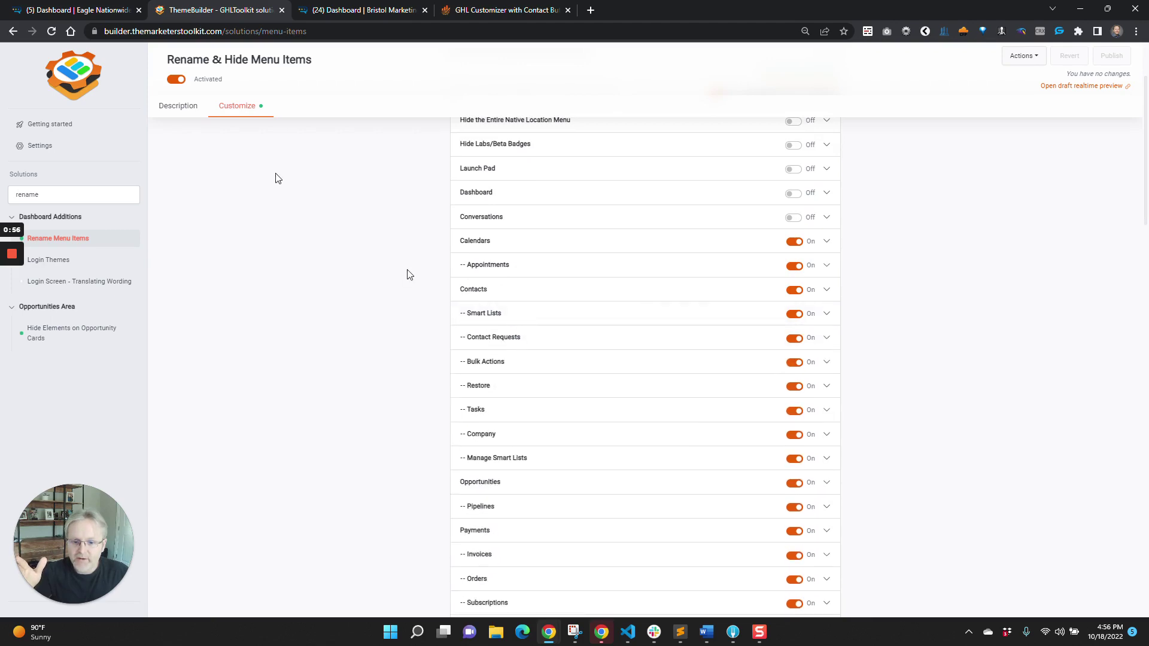
# Step: Compare against the live dashboard menu, then inspect the Contacts item's 'Your Contacts' menu text
pyautogui.click(114, 7)
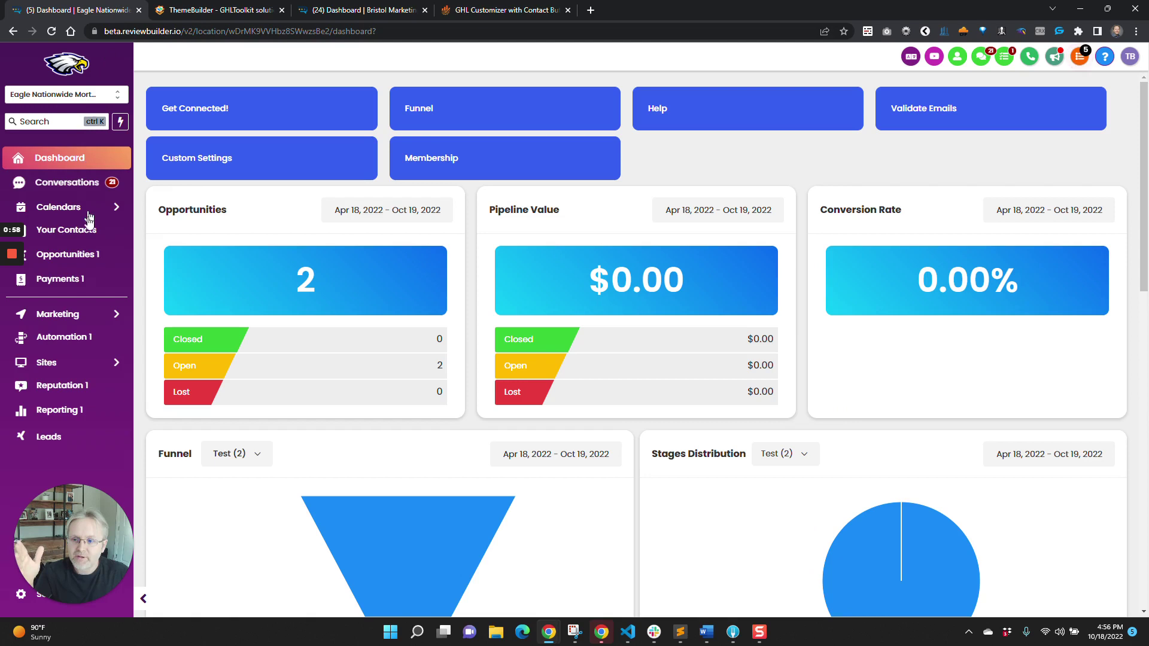
pyautogui.click(231, 9)
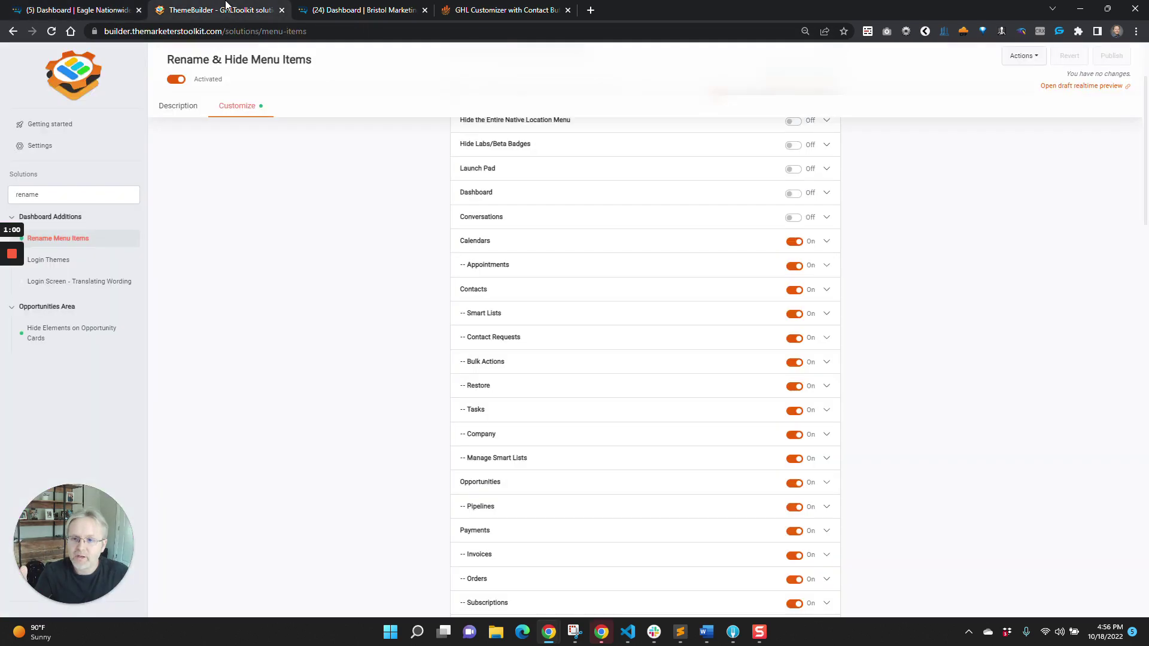
pyautogui.click(500, 293)
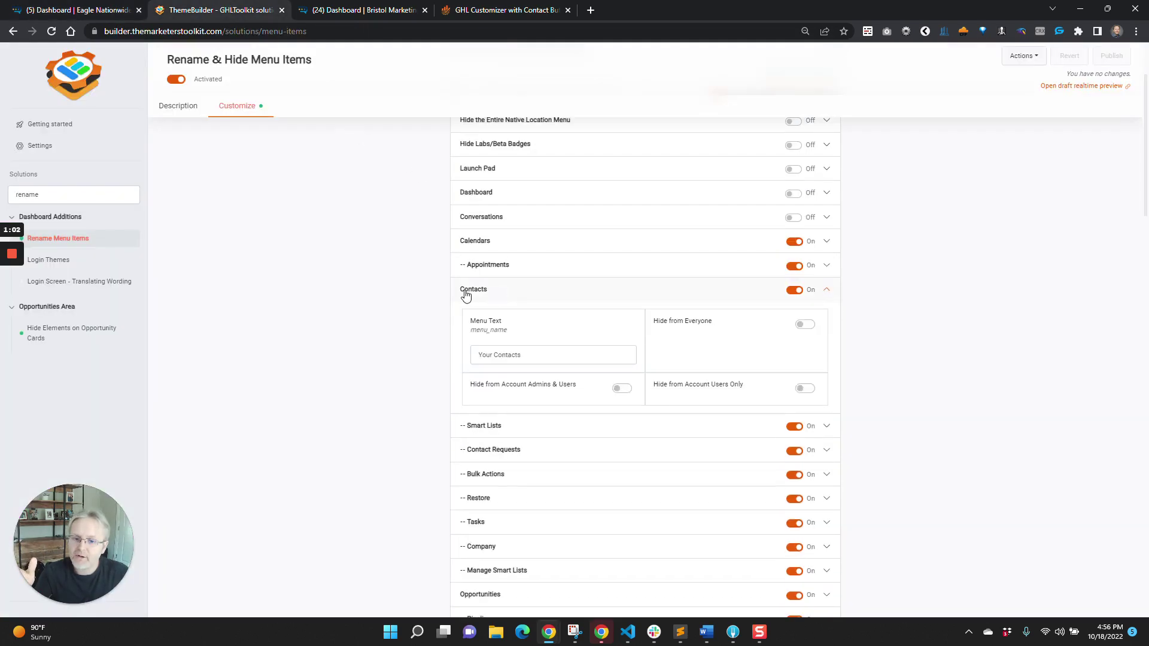
pyautogui.tripleClick(499, 355)
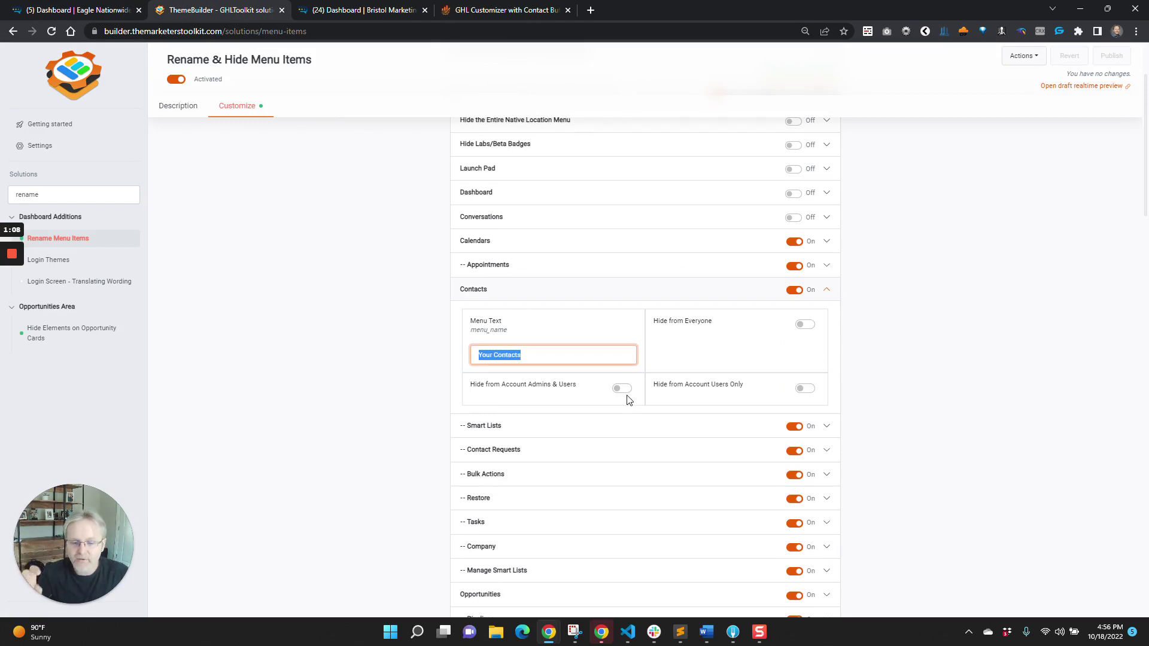
pyautogui.click(479, 291)
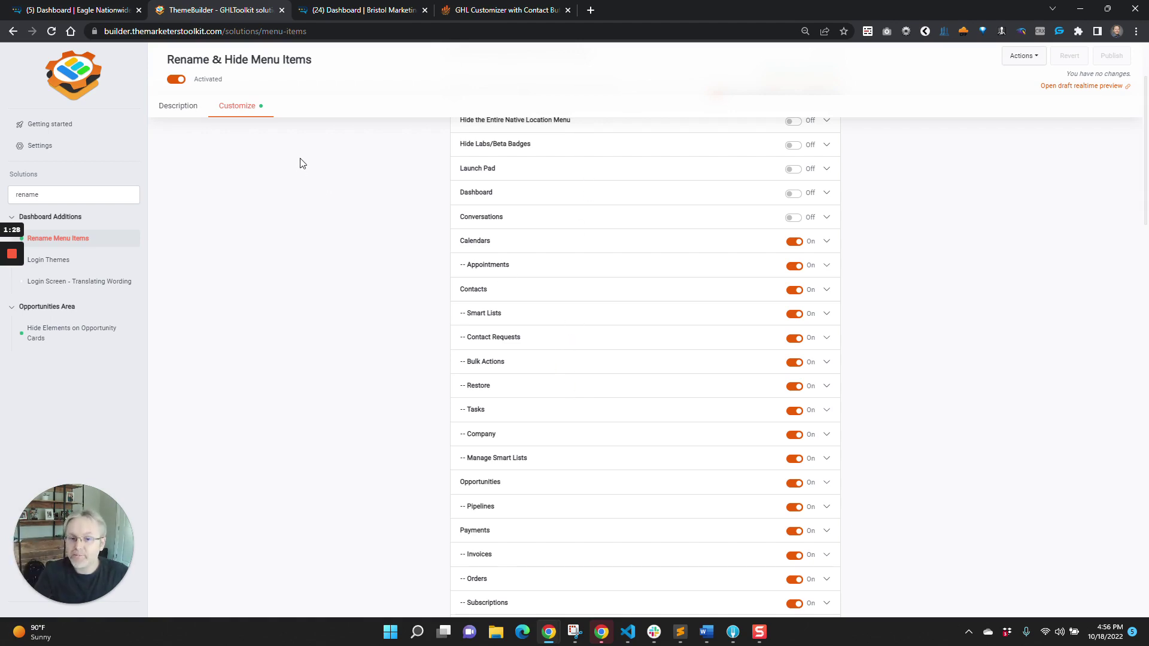
# Step: Go back to the location dashboard and open Sites > Websites from the sidebar
pyautogui.click(71, 7)
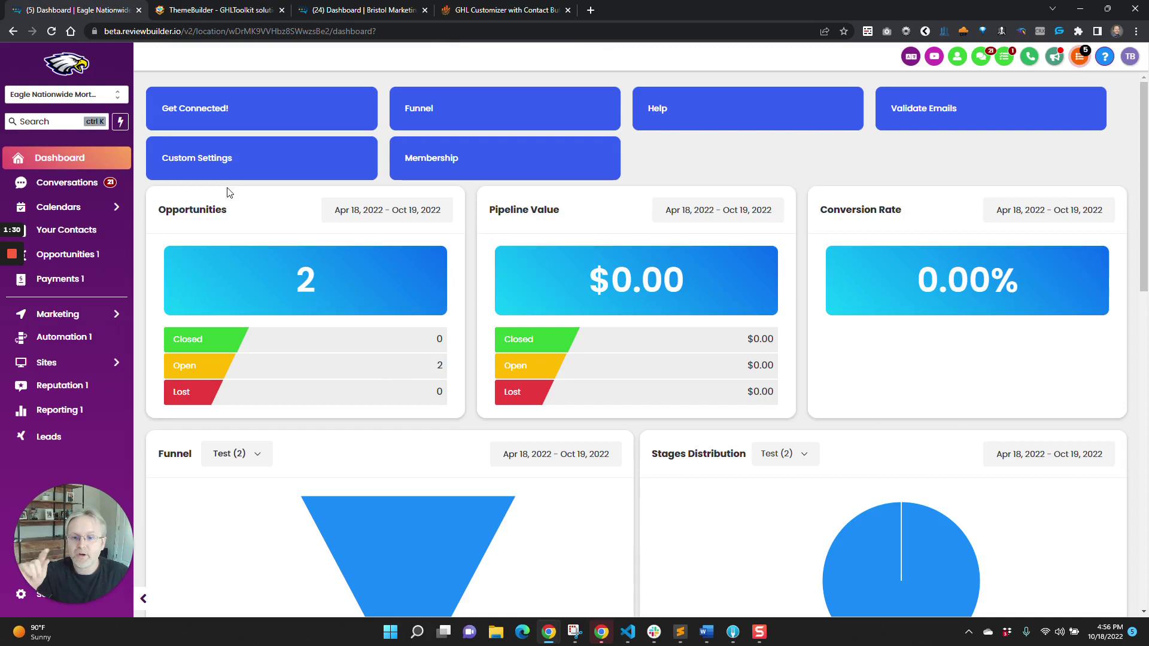
pyautogui.moveTo(100, 322)
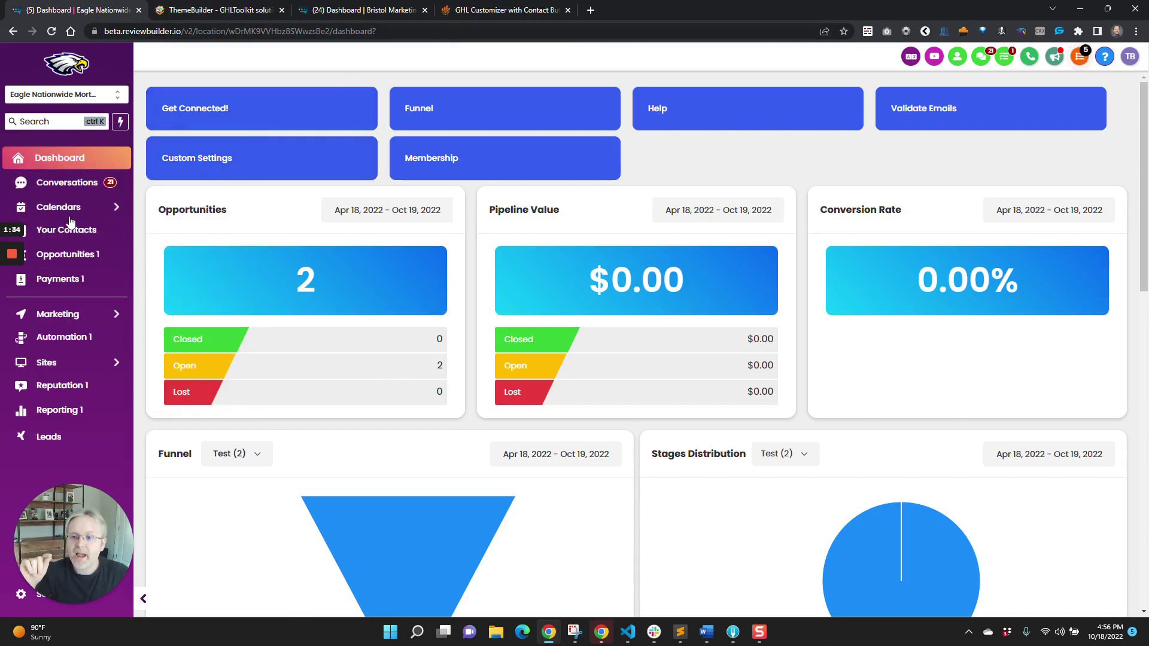
pyautogui.moveTo(96, 207)
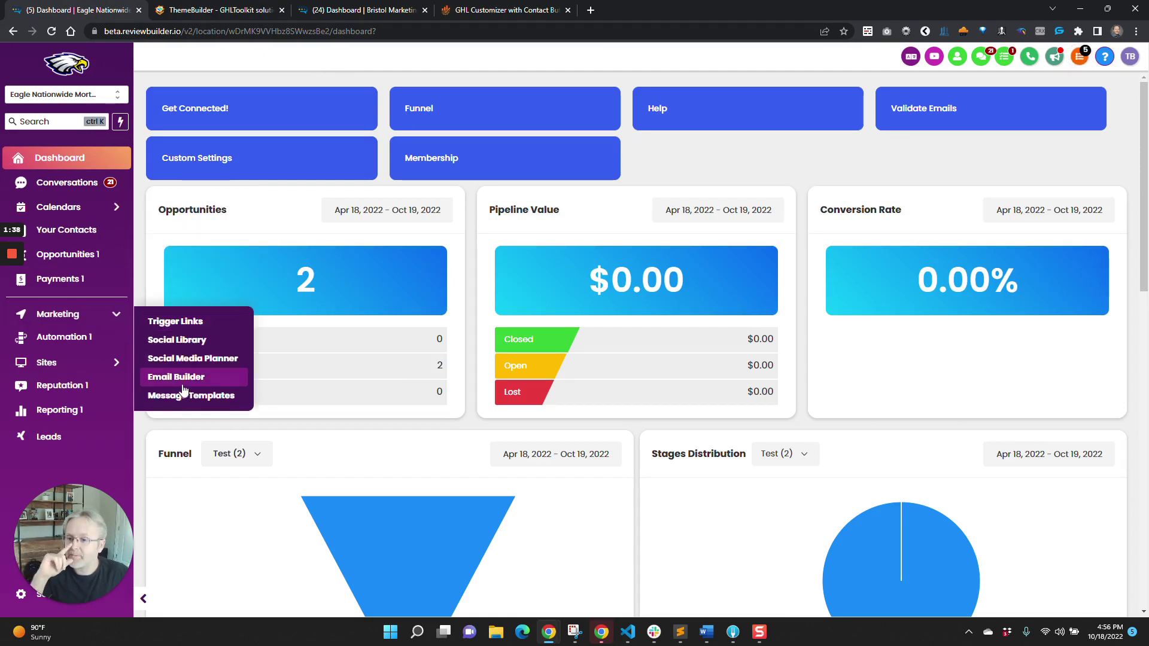
pyautogui.moveTo(113, 363)
pyautogui.click(187, 389)
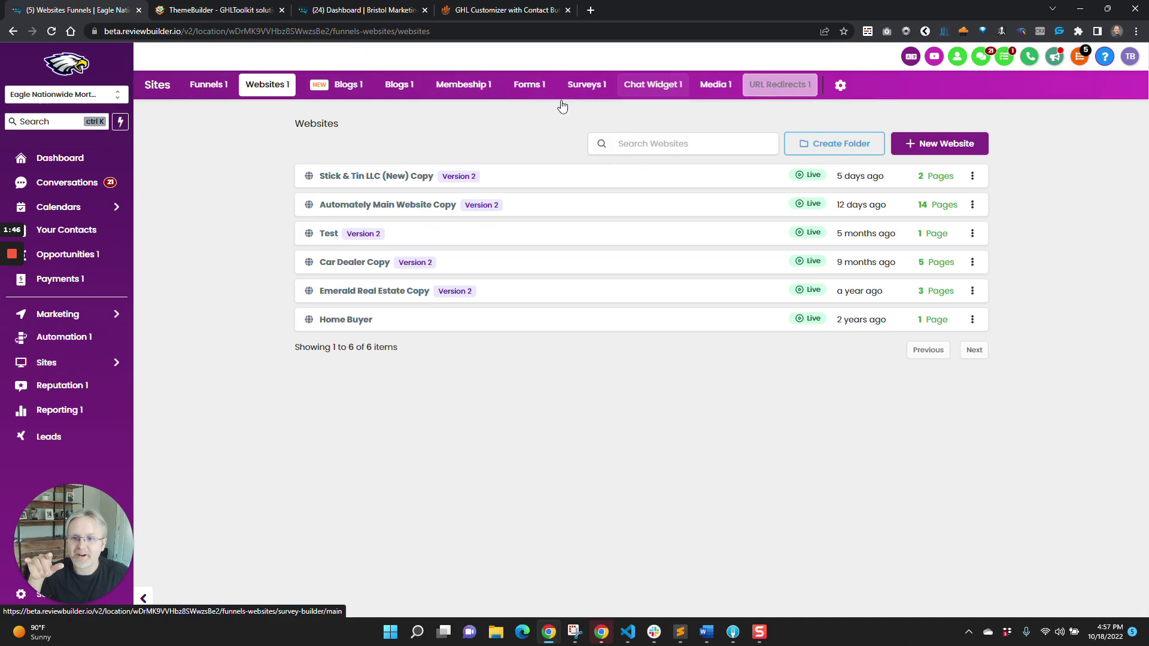
pyautogui.moveTo(114, 365)
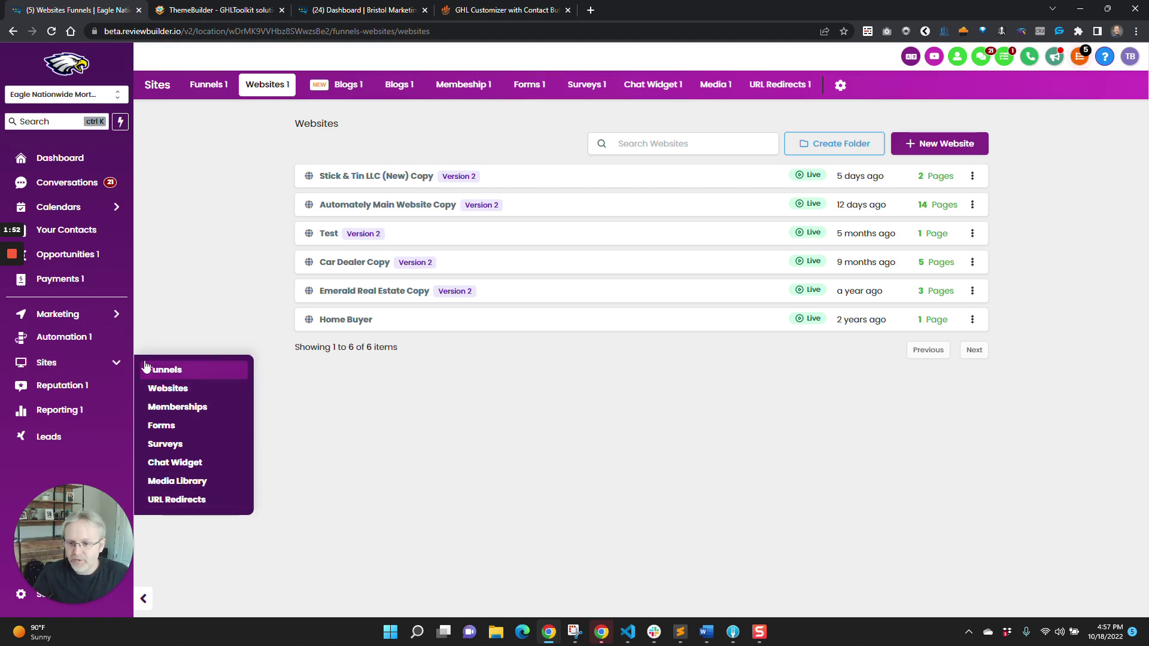
pyautogui.moveTo(111, 208)
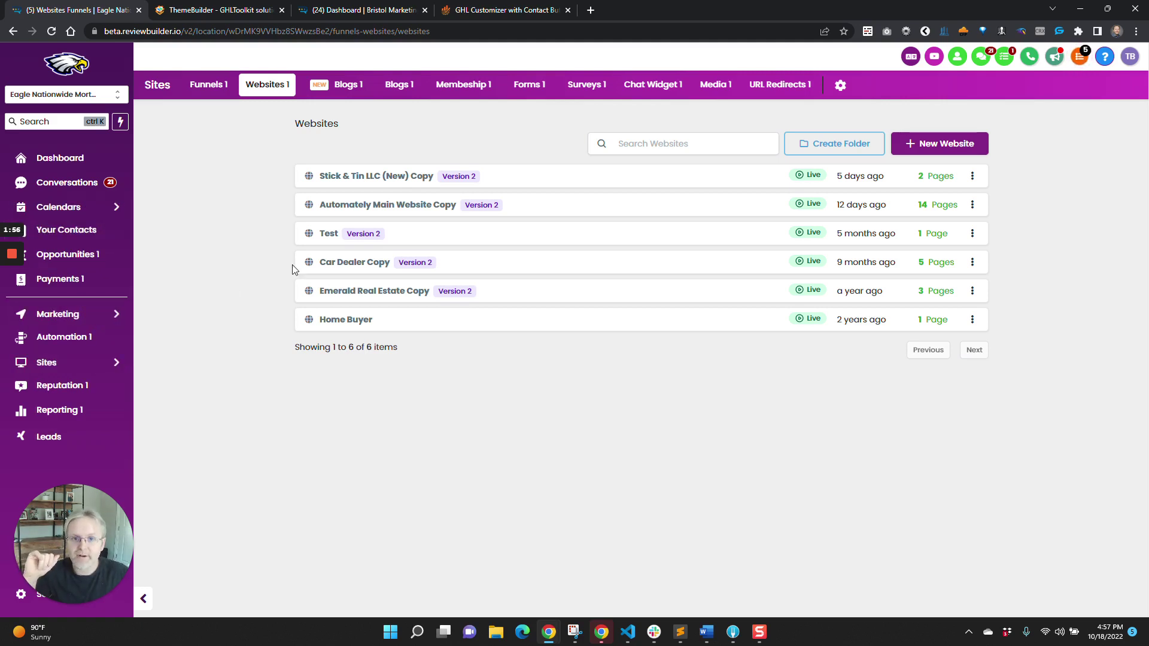
pyautogui.click(528, 5)
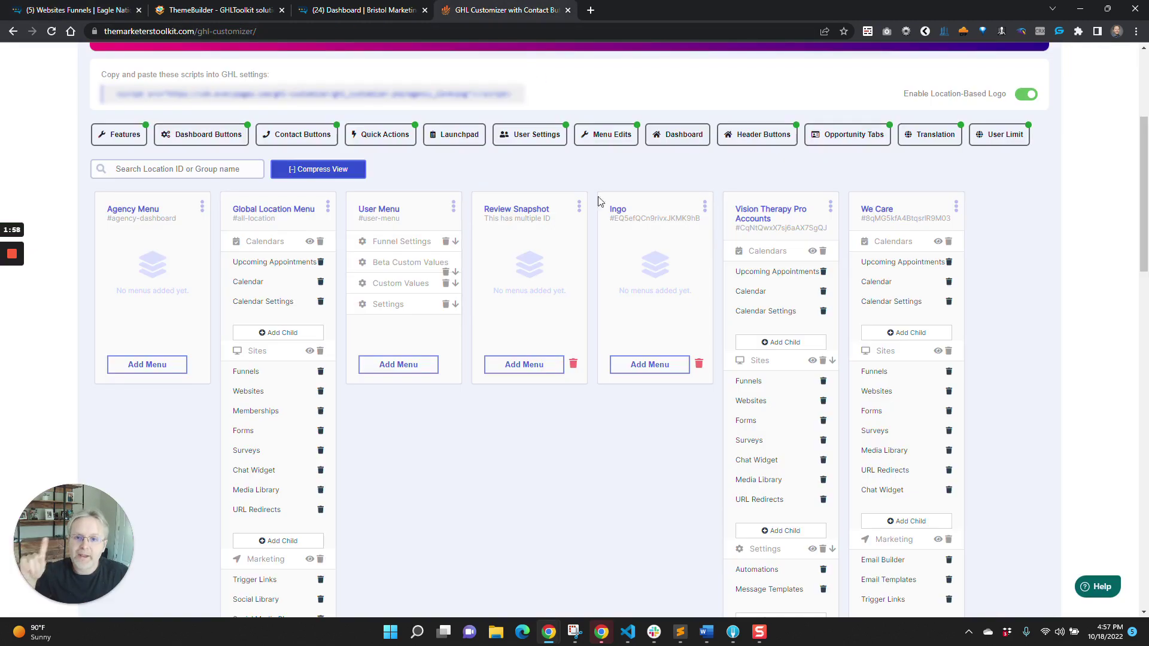
pyautogui.scroll(4, 602, 264)
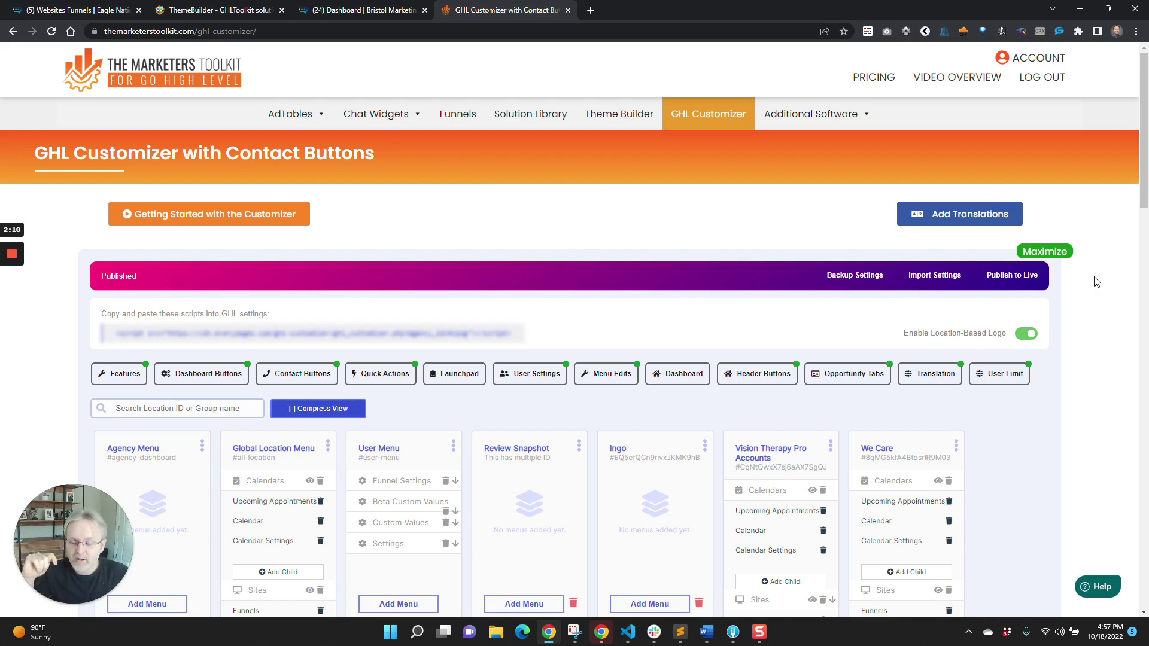
pyautogui.scroll(-3, 1099, 282)
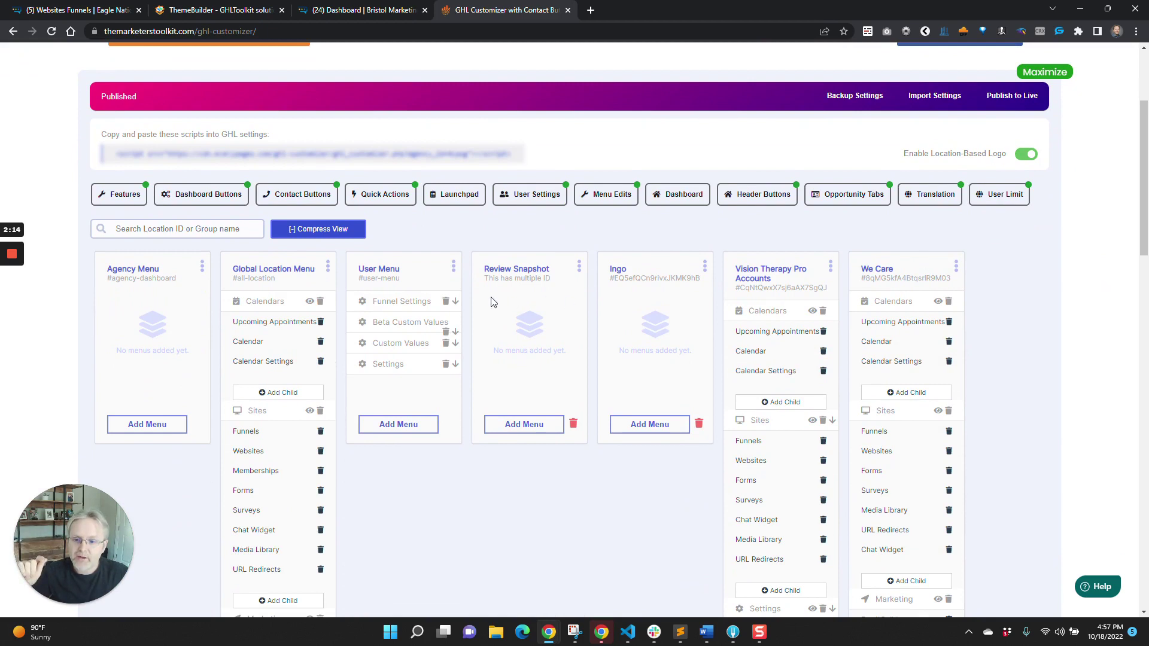
pyautogui.moveTo(232, 269); pyautogui.dragTo(317, 270)
pyautogui.click(583, 269)
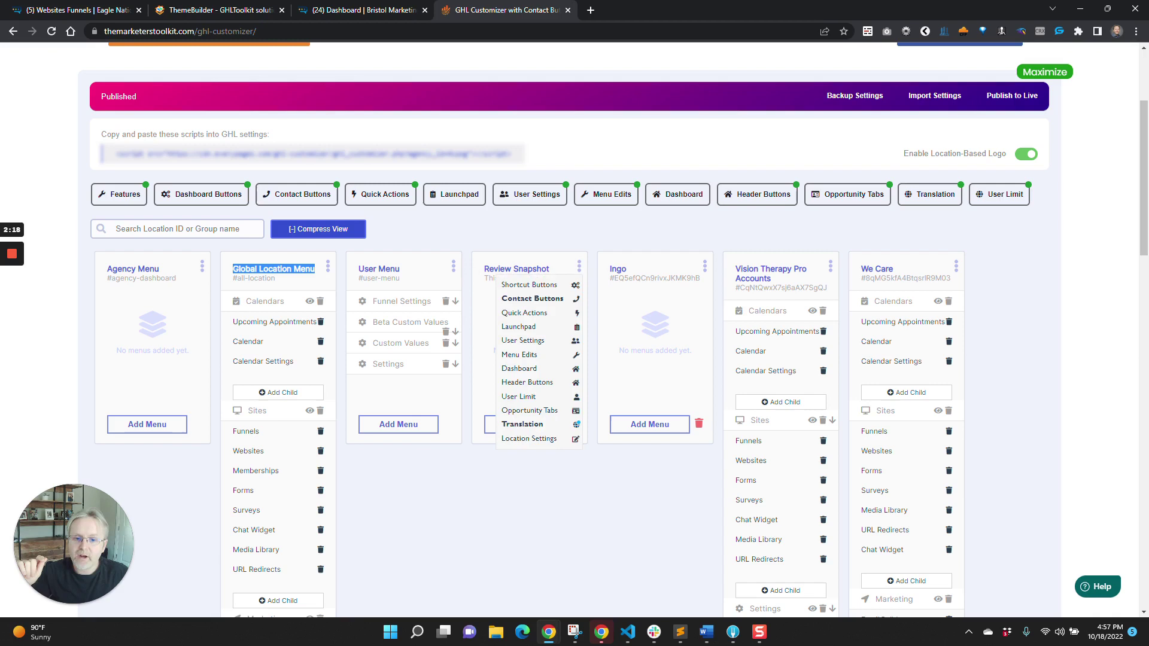
pyautogui.moveTo(484, 269); pyautogui.dragTo(584, 266)
pyautogui.doubleClick(617, 269)
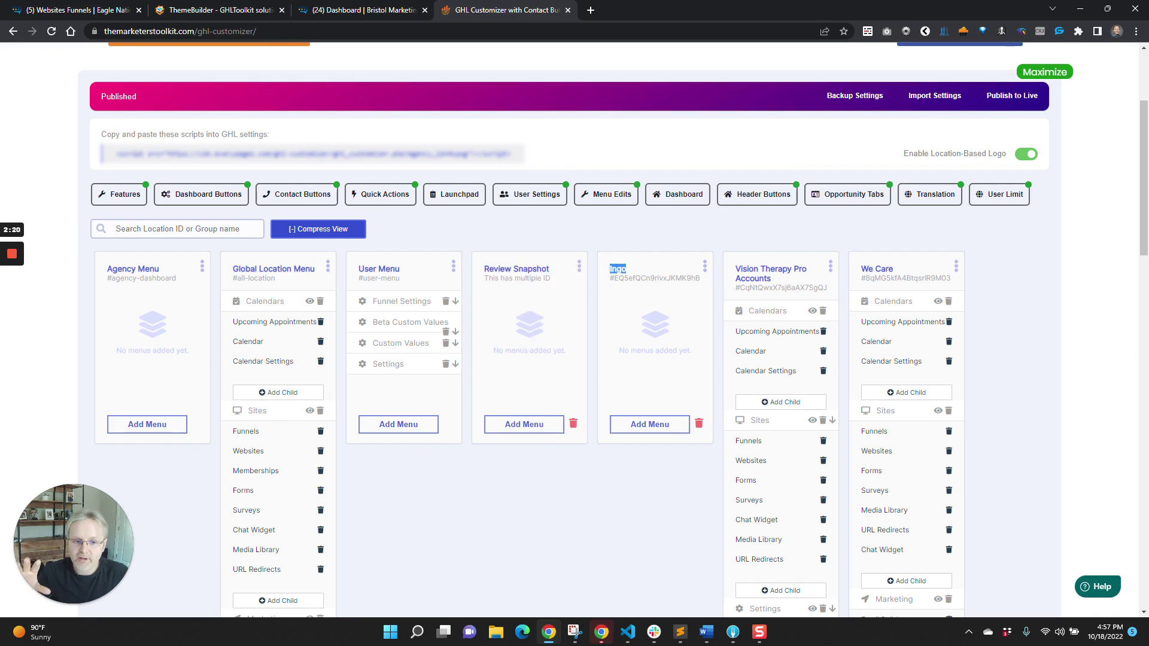
pyautogui.click(704, 265)
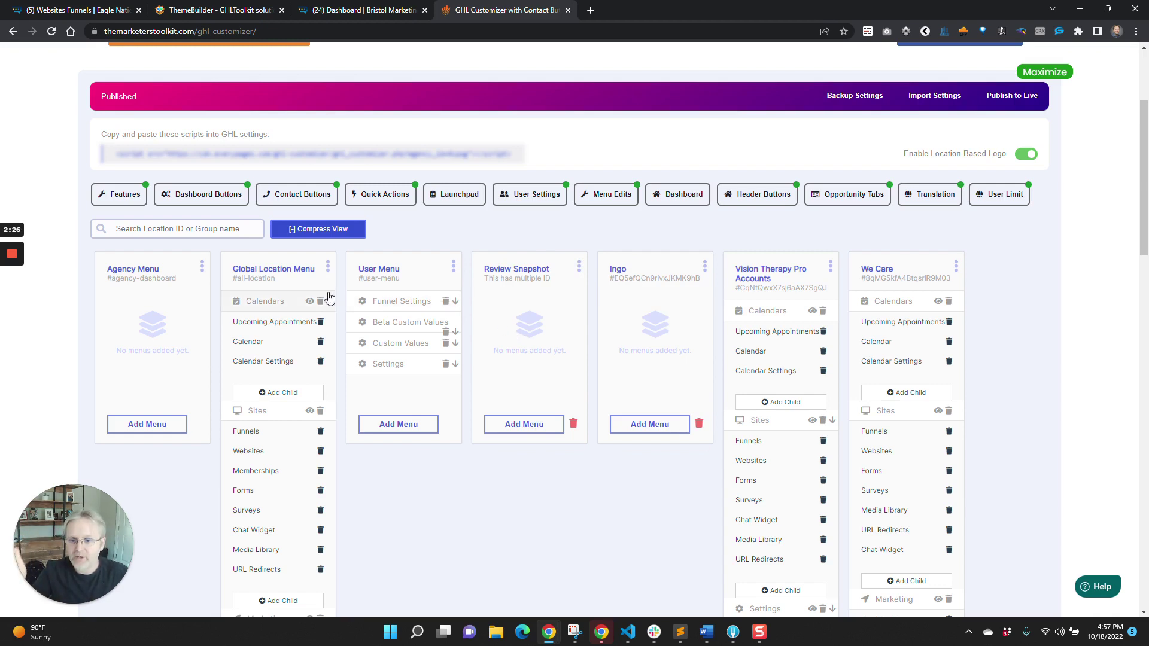
pyautogui.click(328, 267)
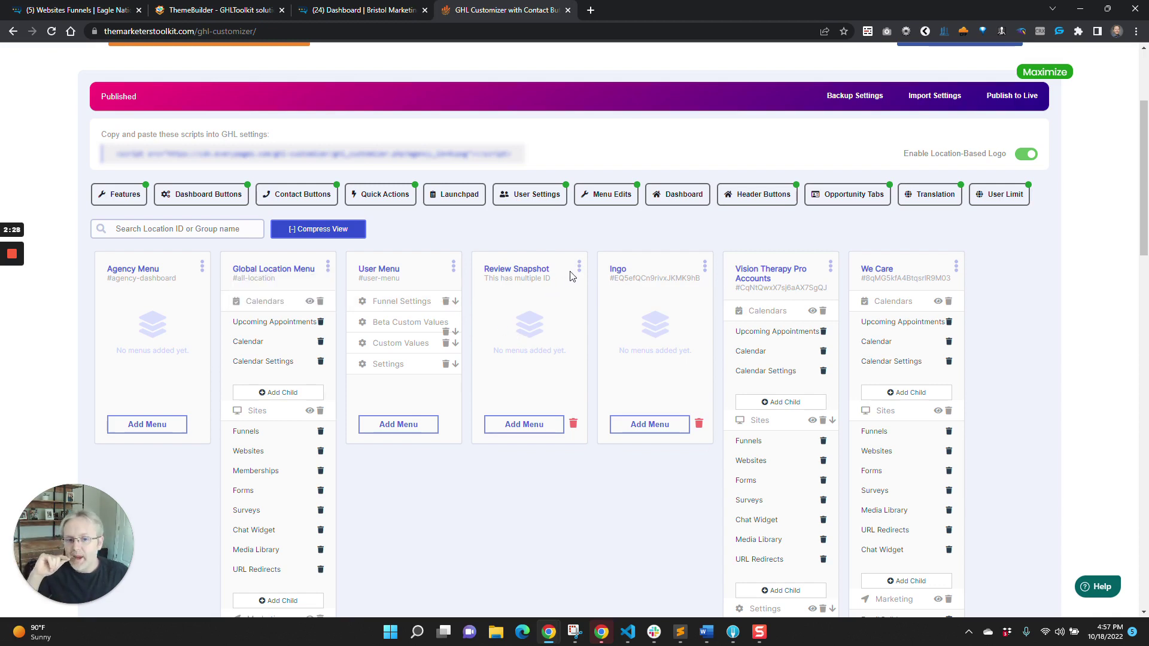
pyautogui.click(453, 266)
pyautogui.click(452, 268)
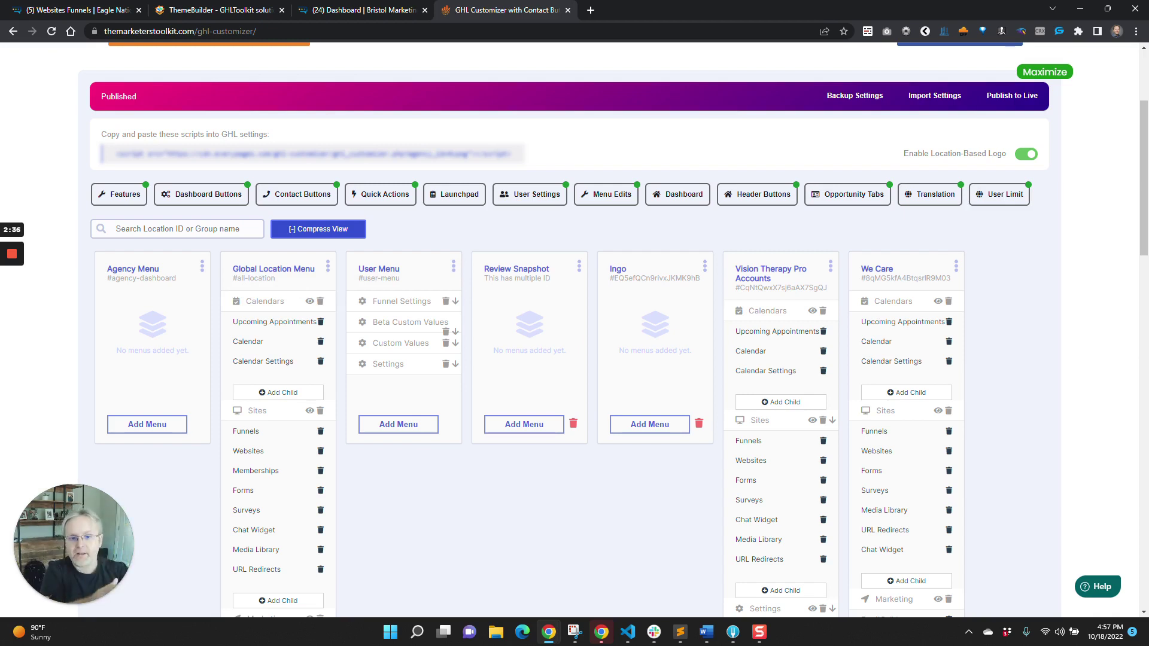
# Step: In Ingo's Location Settings, set both Menu Config and Menu Items to Replace, then close
pyautogui.click(704, 267)
pyautogui.click(664, 438)
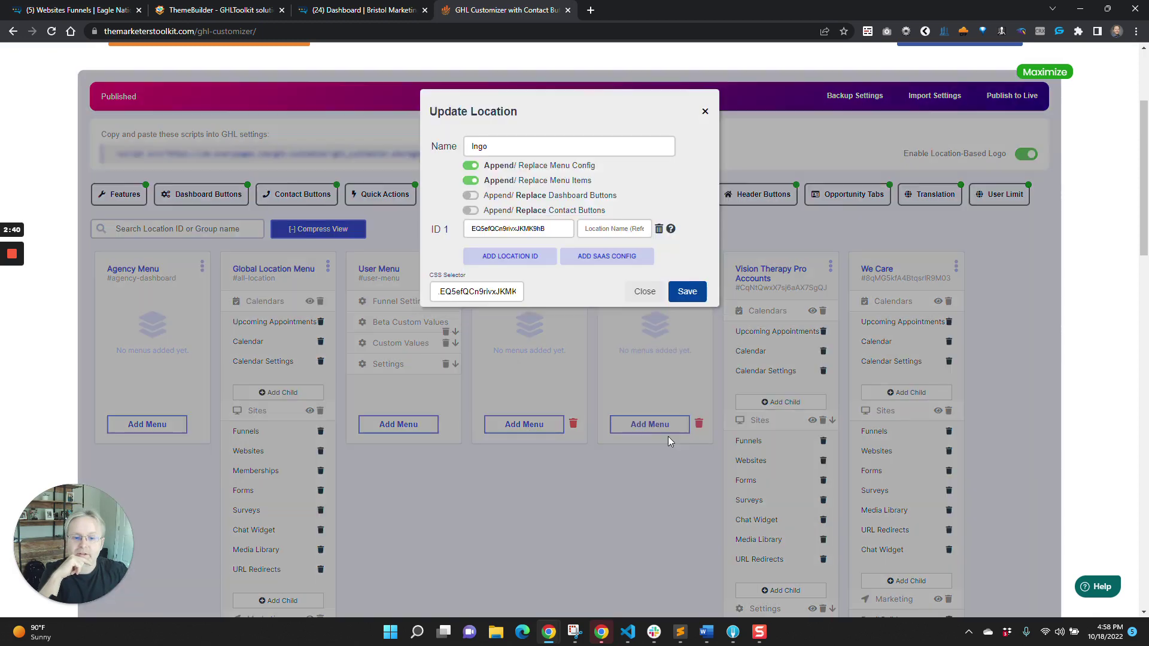
pyautogui.click(470, 180)
pyautogui.click(472, 165)
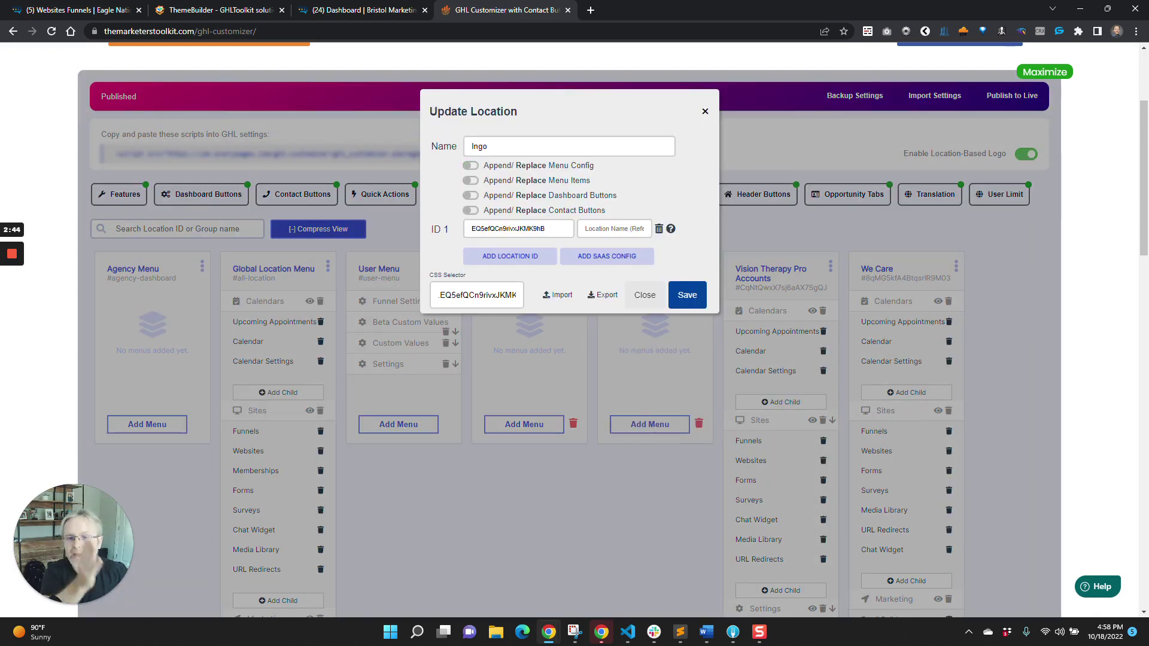
pyautogui.moveTo(527, 165)
pyautogui.mouseDown()
pyautogui.moveTo(634, 229)
pyautogui.moveTo(526, 166)
pyautogui.mouseUp()
pyautogui.click(642, 296)
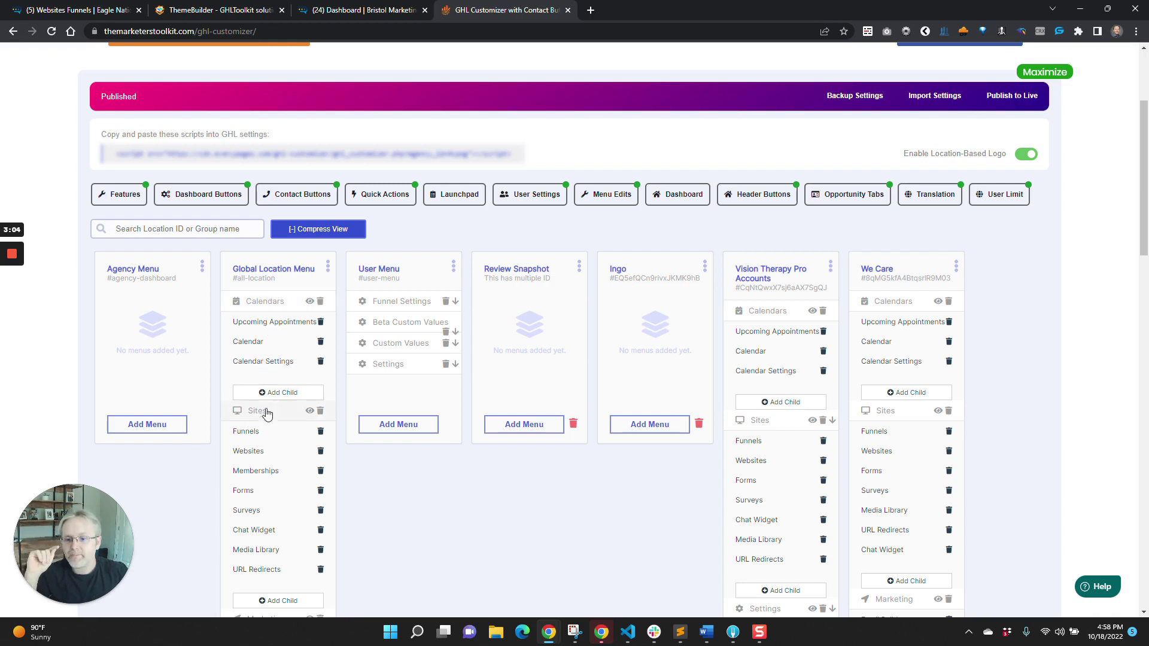
pyautogui.scroll(-1, 341, 479)
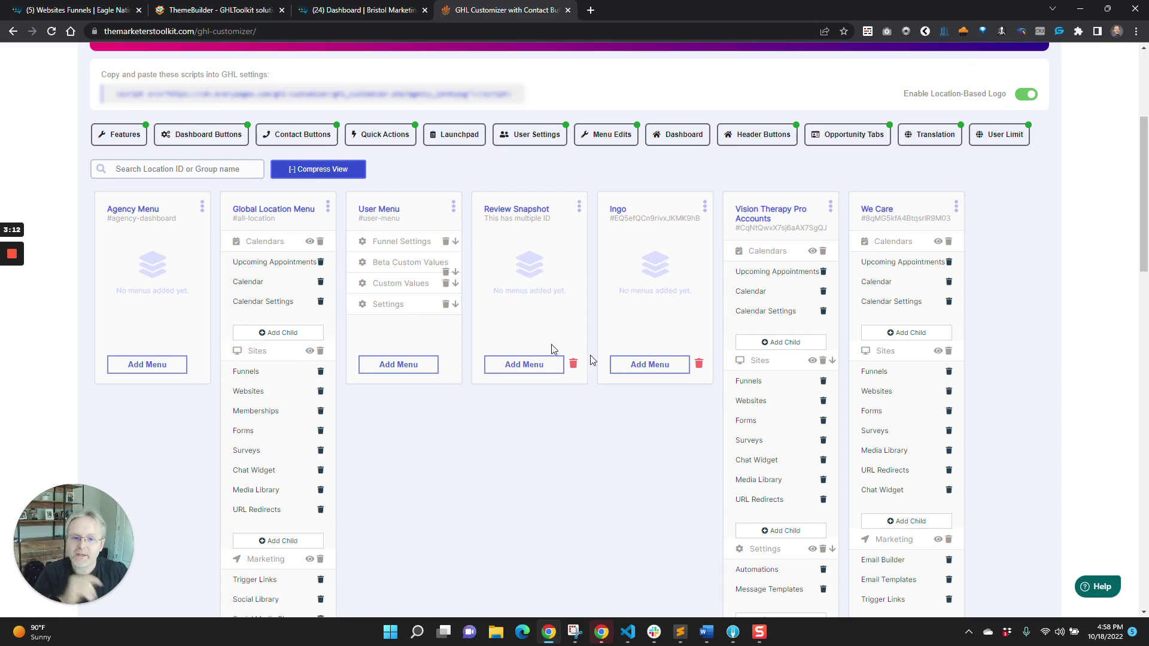
pyautogui.click(661, 366)
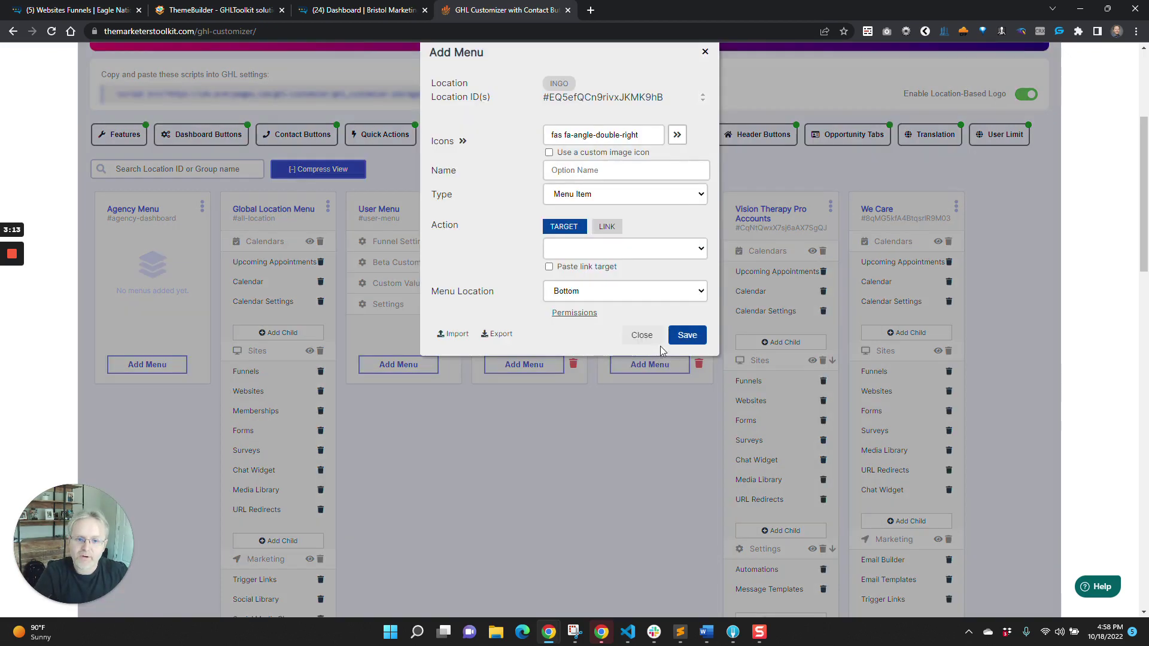
pyautogui.click(619, 193)
pyautogui.click(620, 217)
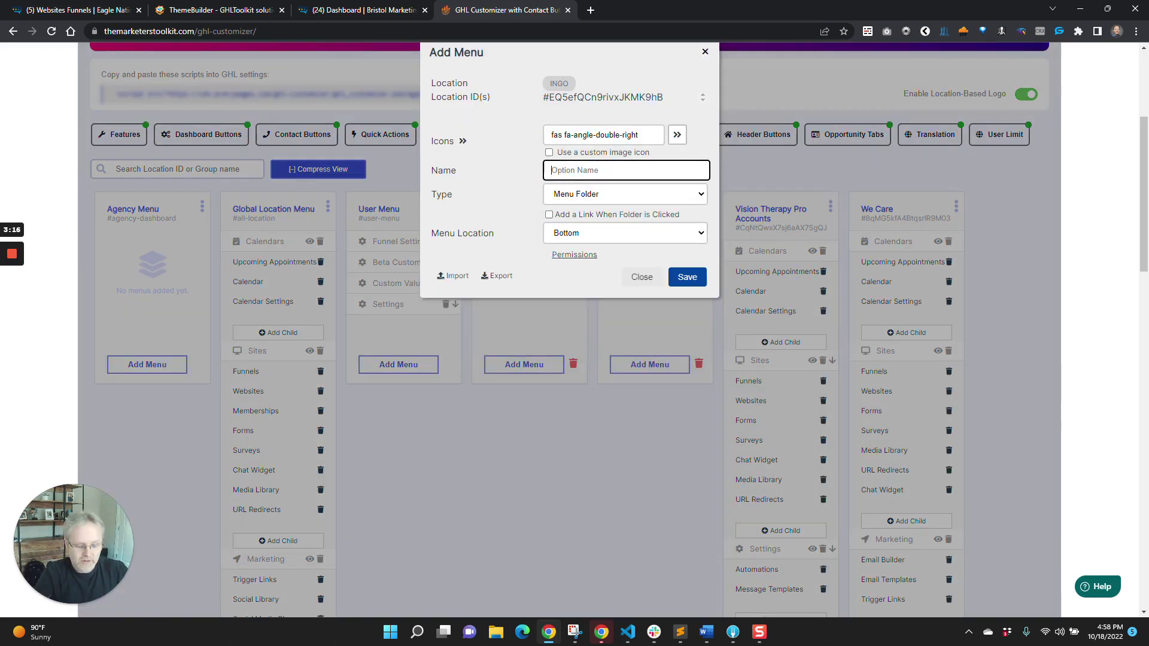
pyautogui.write('Sites')
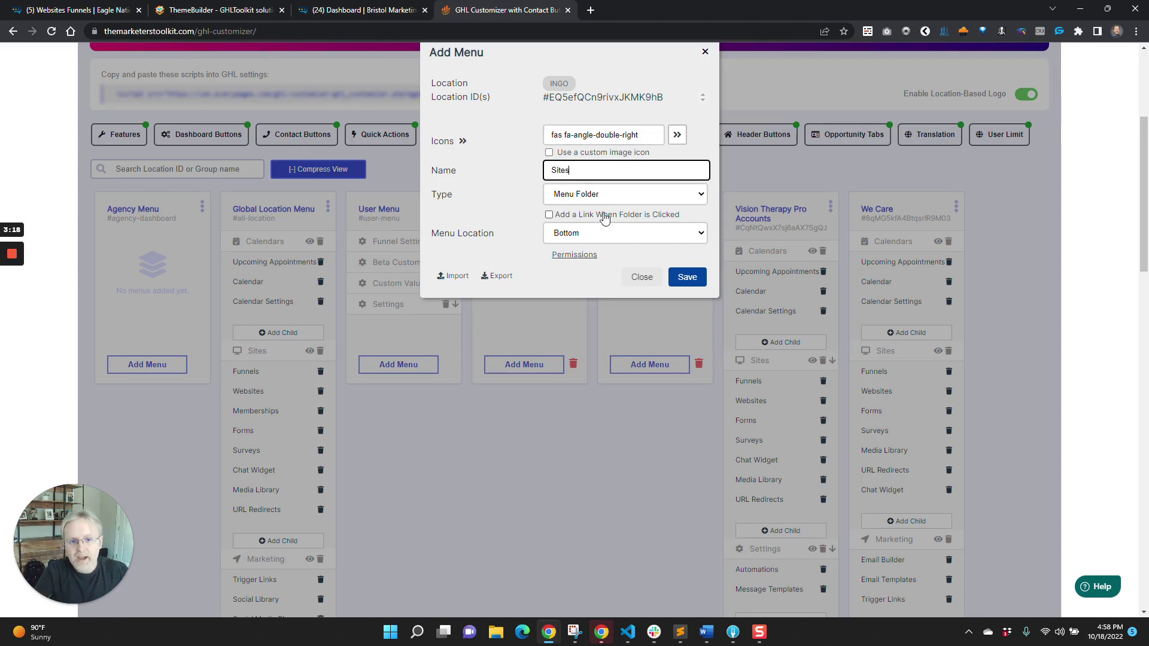
pyautogui.click(604, 216)
pyautogui.click(594, 306)
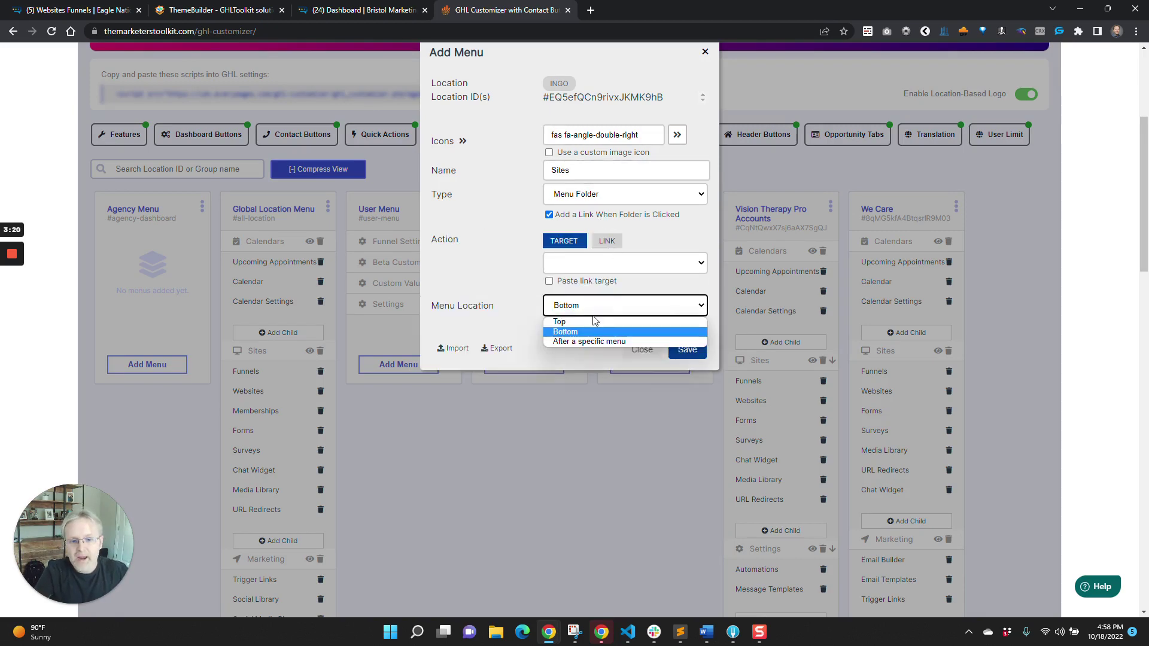
pyautogui.click(596, 310)
pyautogui.click(609, 270)
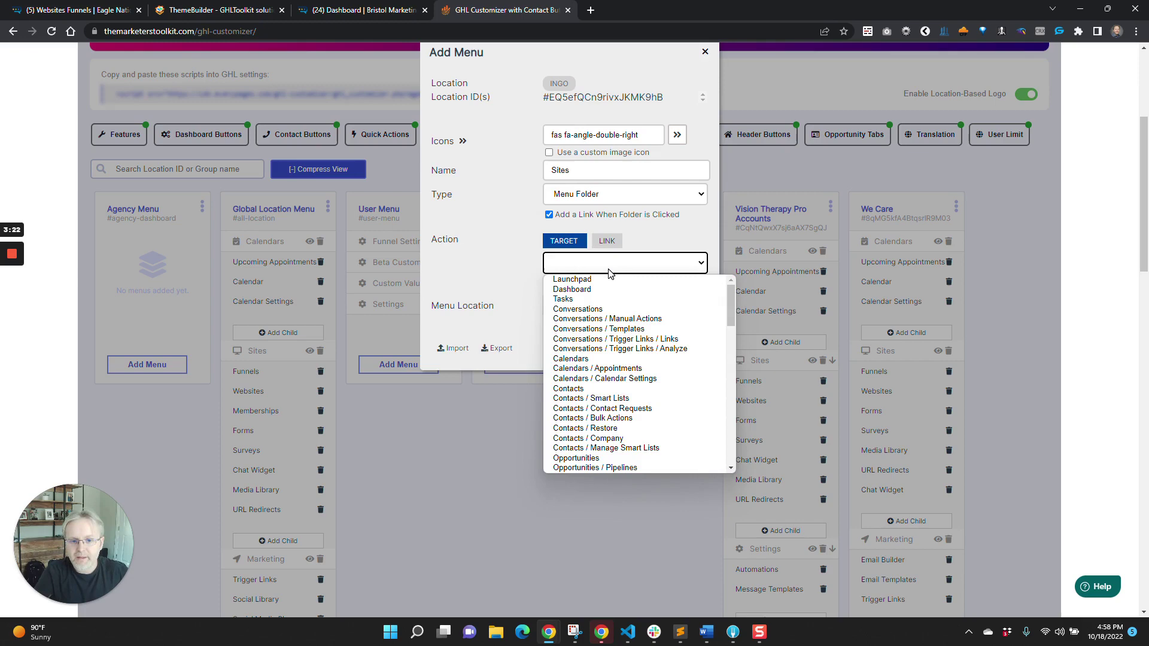
pyautogui.scroll(-10, 609, 359)
pyautogui.click(589, 398)
pyautogui.click(683, 350)
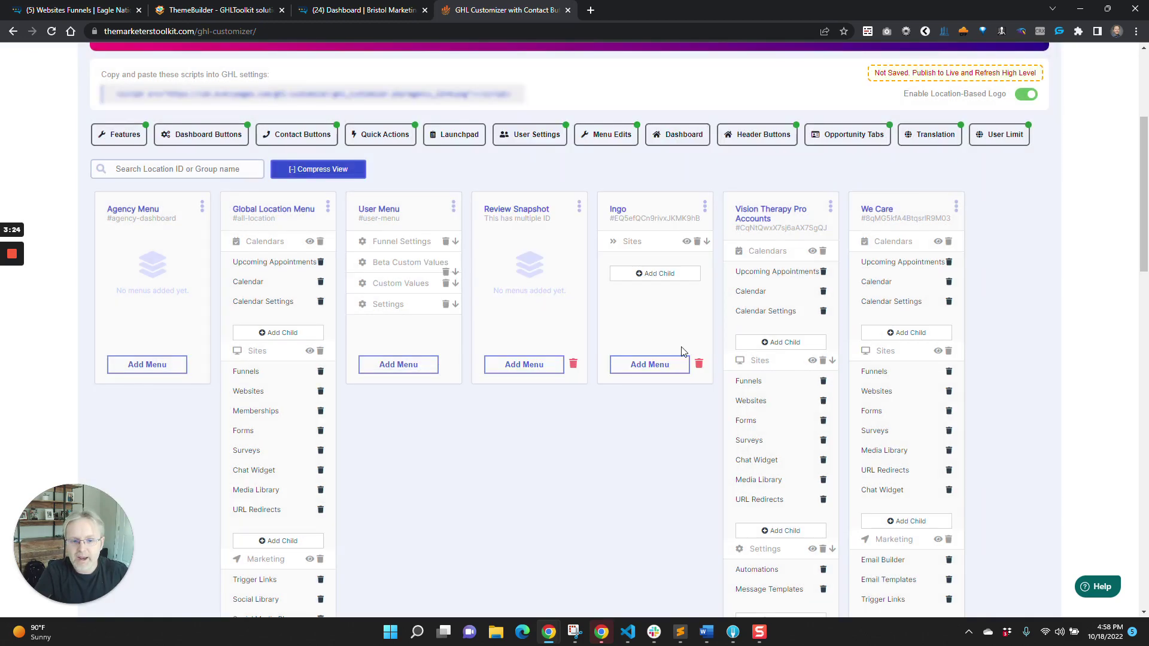
pyautogui.click(653, 274)
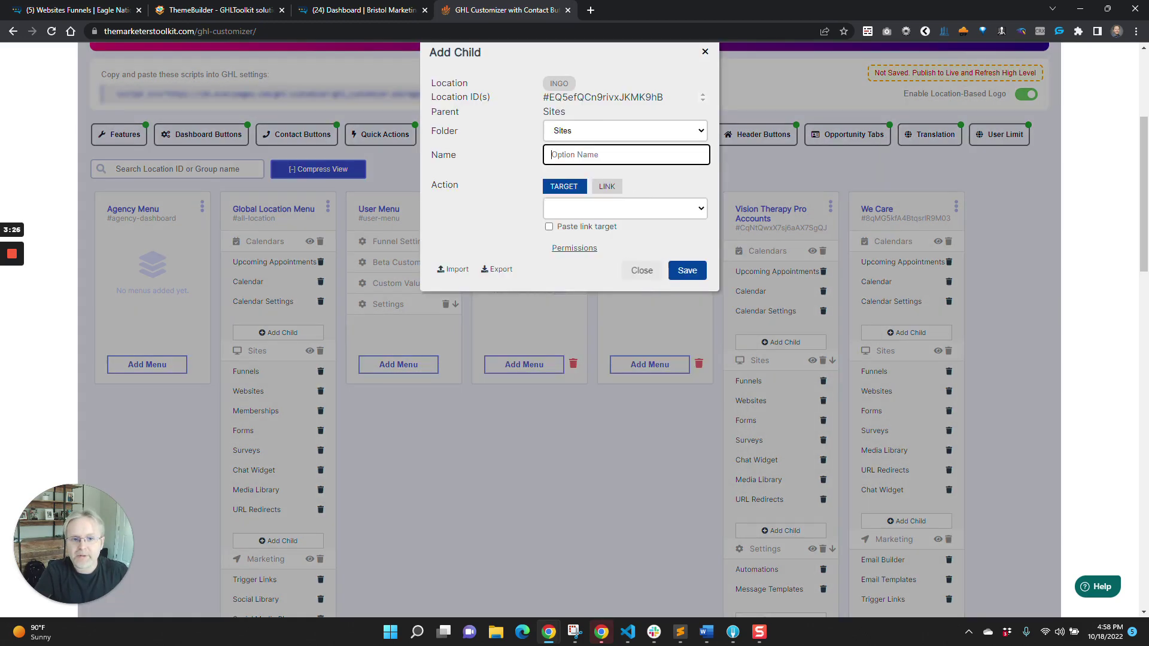
pyautogui.click(629, 208)
pyautogui.scroll(-5, 652, 324)
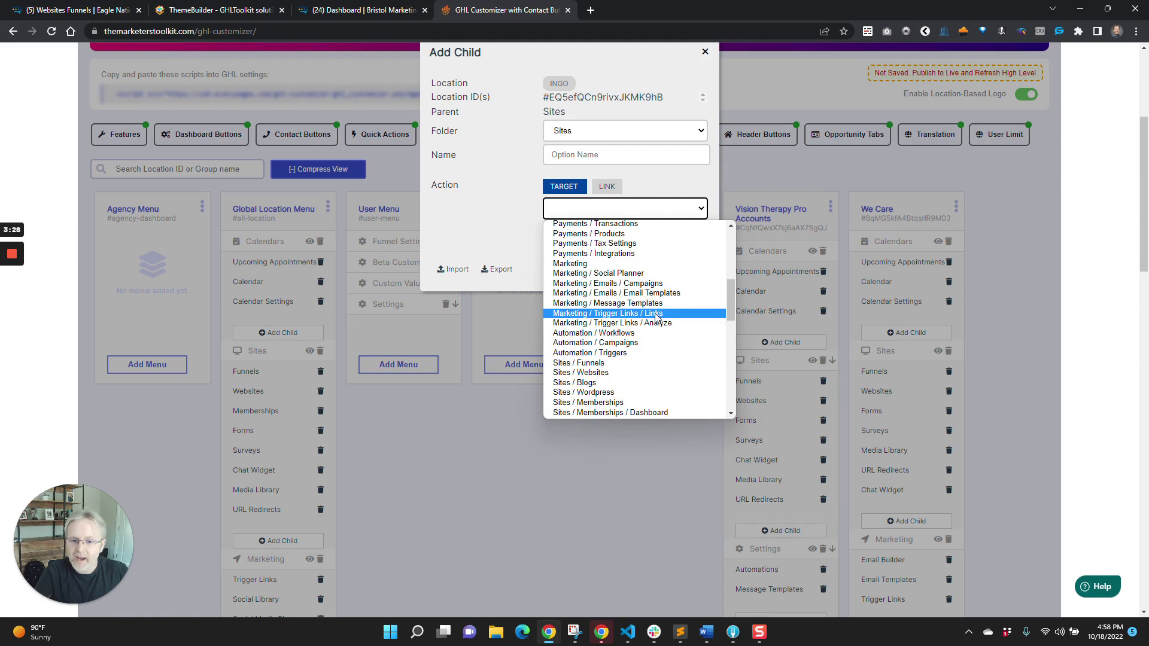
pyautogui.click(652, 372)
pyautogui.click(626, 154)
pyautogui.write('Webs')
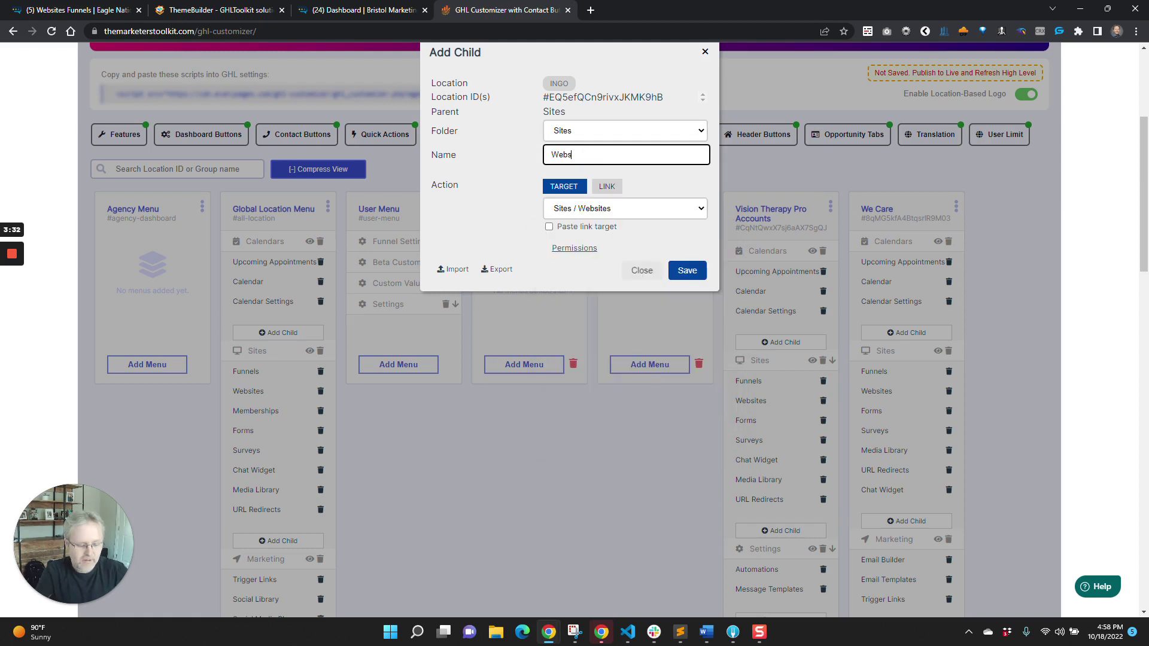
pyautogui.write('tes')
pyautogui.click(687, 271)
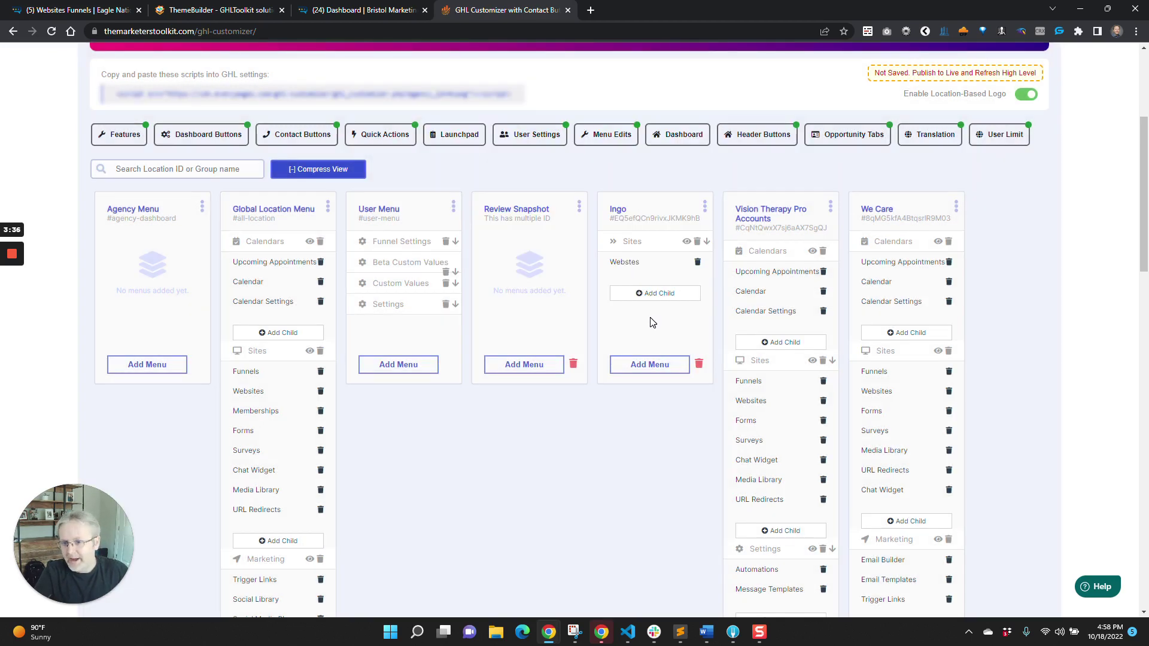
pyautogui.click(697, 241)
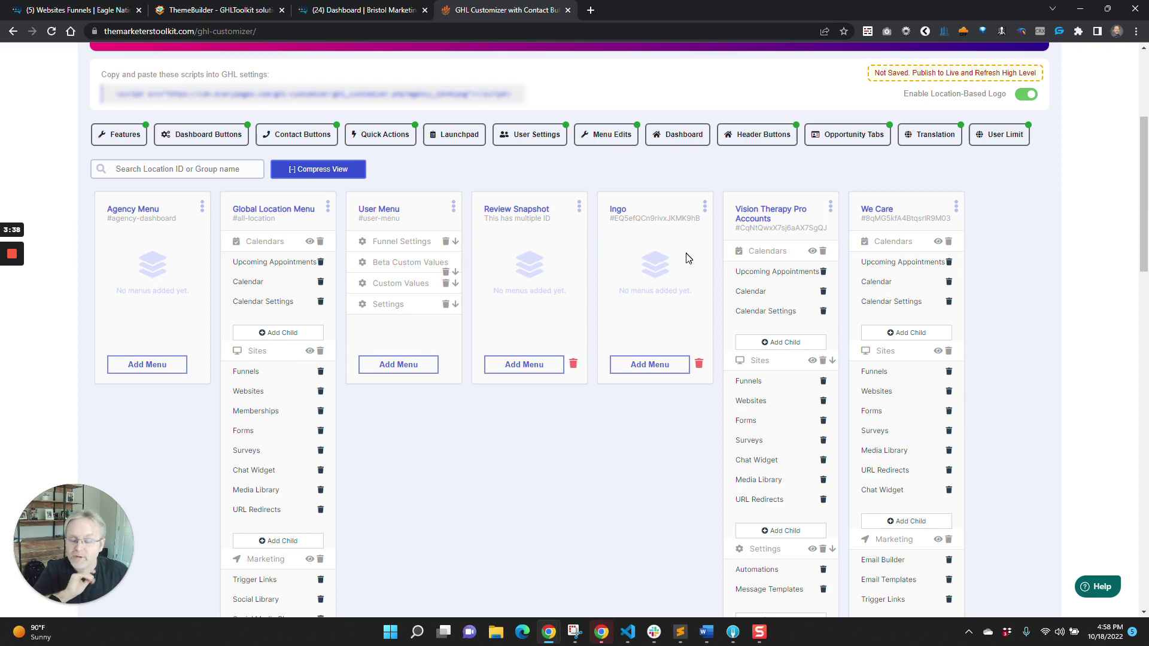
# Step: Begin a new Ingo menu entry for Conversations as a Menu Folder named 'C'
pyautogui.click(652, 363)
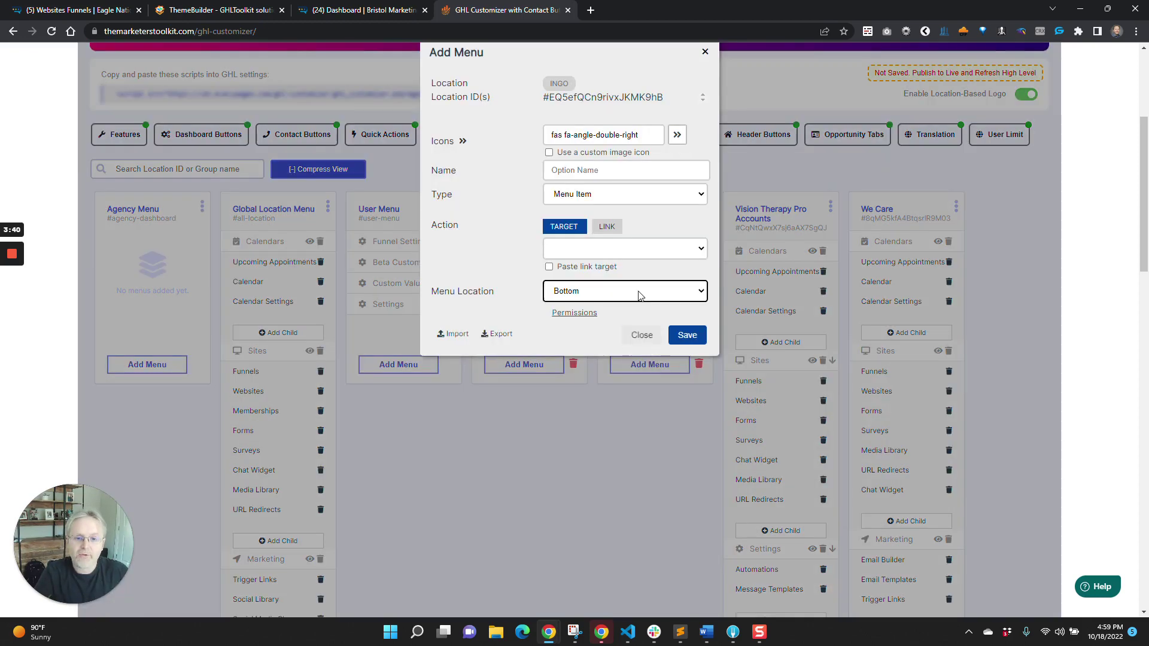
pyautogui.click(643, 250)
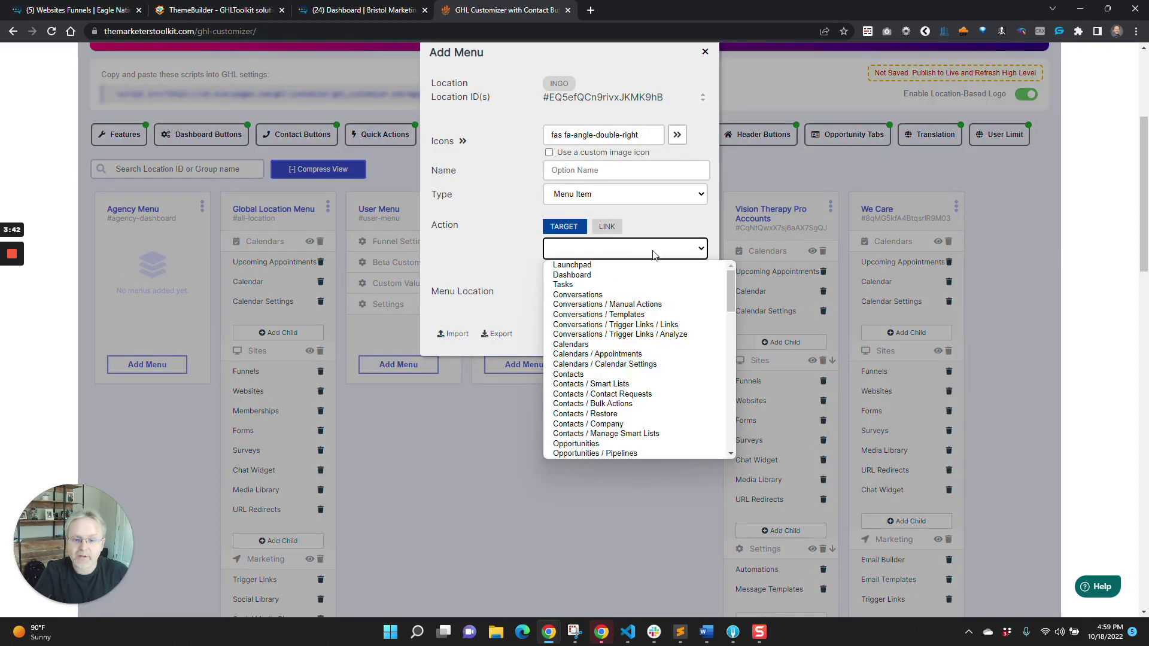
pyautogui.click(655, 293)
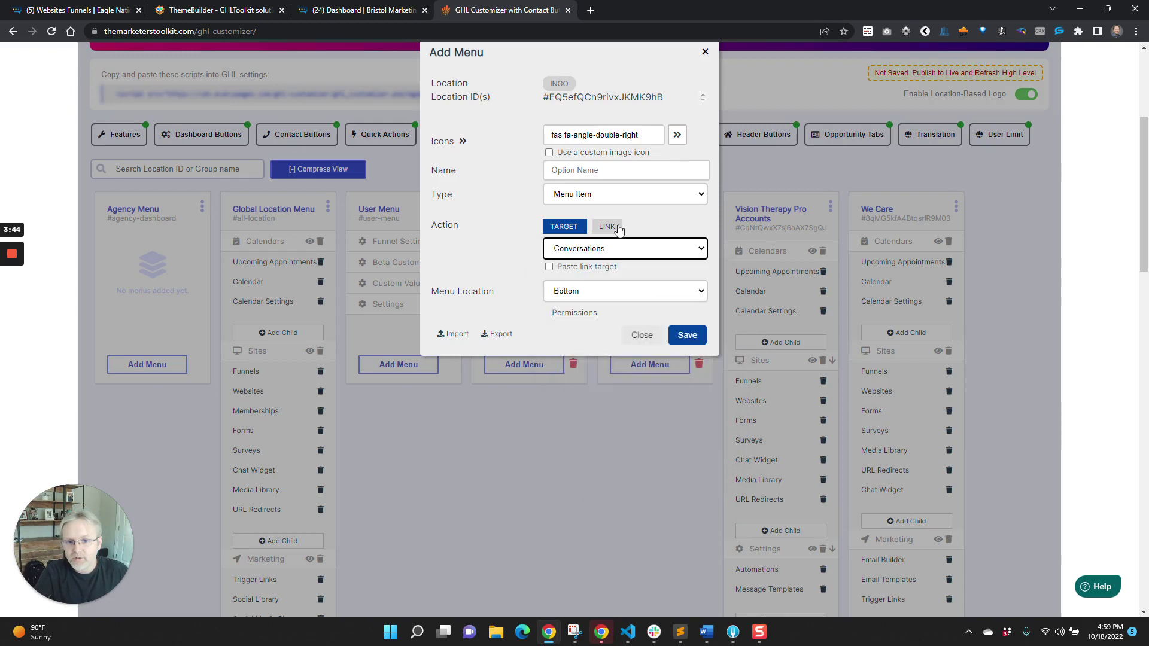
pyautogui.click(616, 194)
pyautogui.click(619, 218)
pyautogui.click(609, 174)
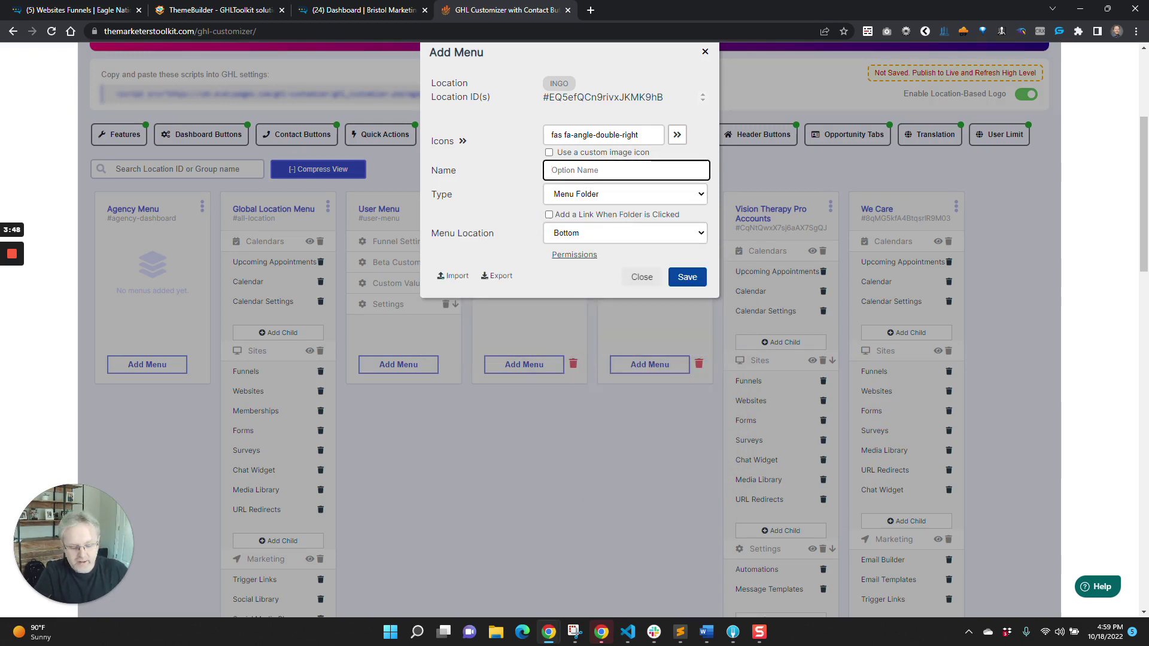
pyautogui.write('Conversations')
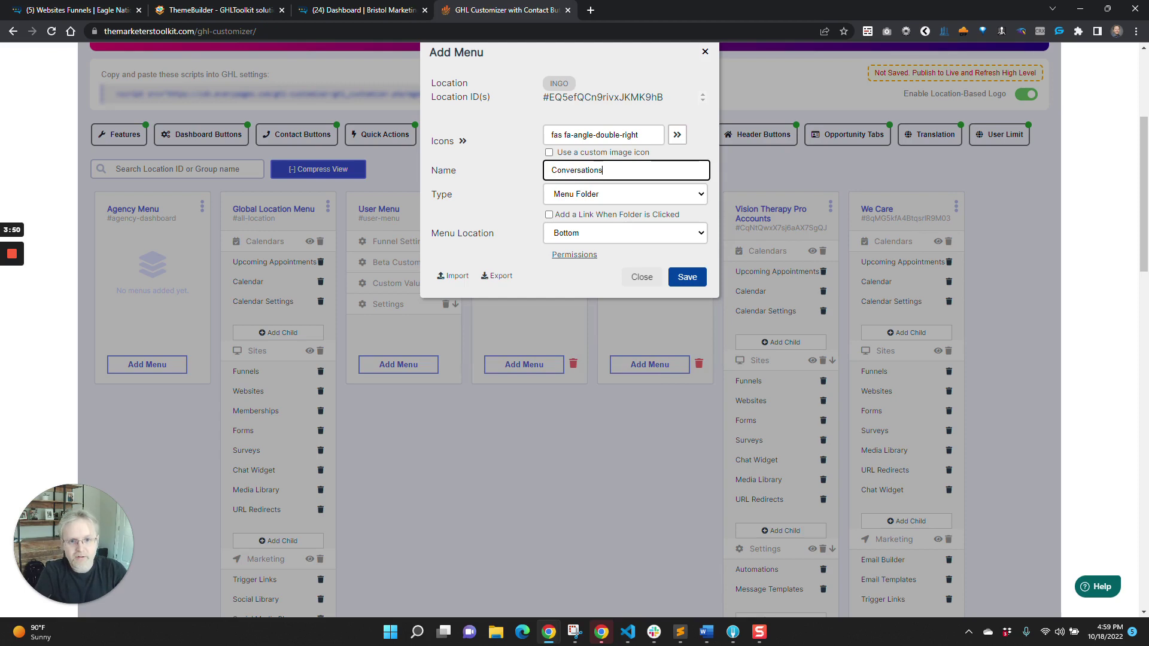
# Step: Link the folder to Conversations, include the entire folder, place it at Top, and save
pyautogui.click(573, 215)
pyautogui.click(576, 266)
pyautogui.click(576, 268)
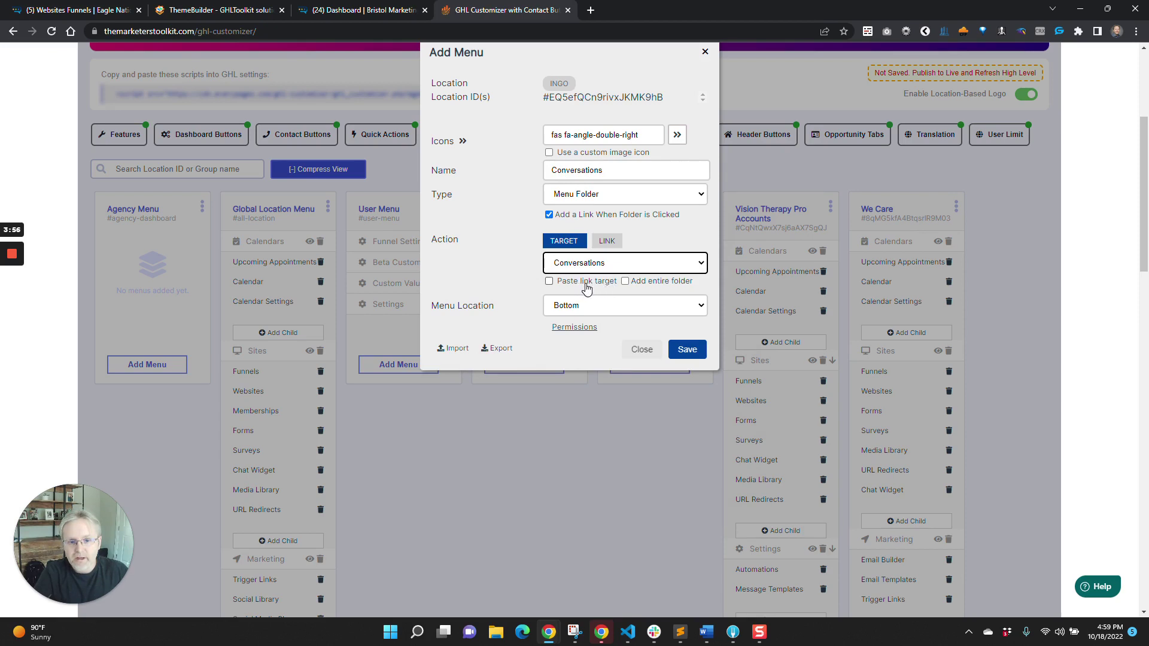
pyautogui.click(585, 283)
pyautogui.click(582, 284)
pyautogui.click(661, 286)
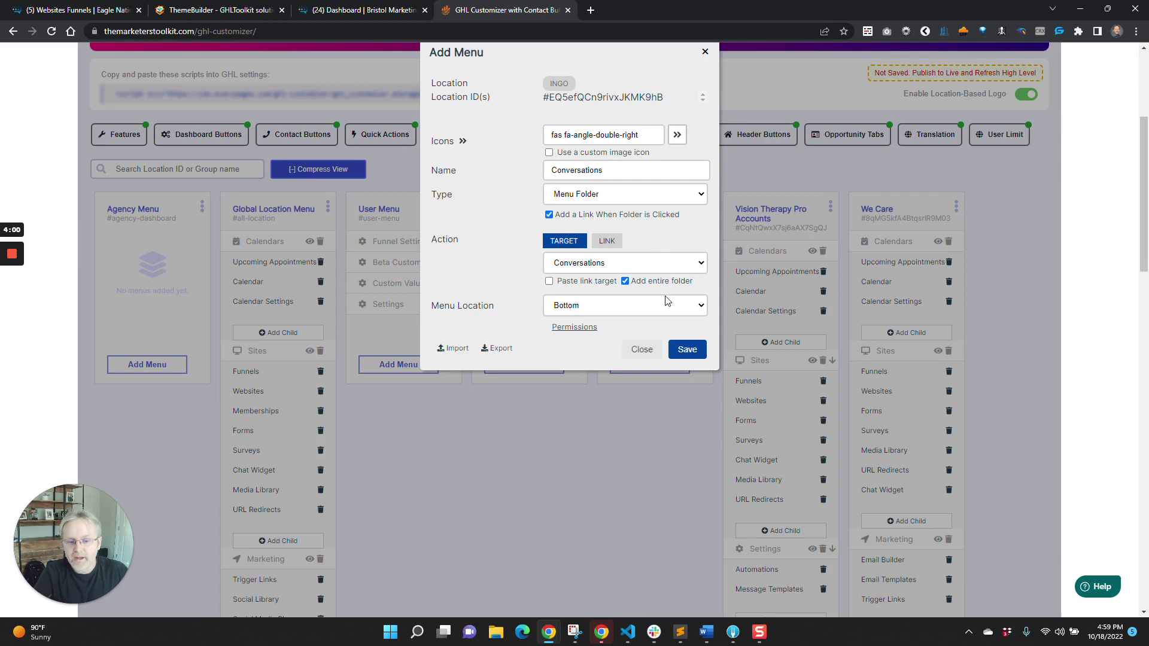
pyautogui.click(669, 308)
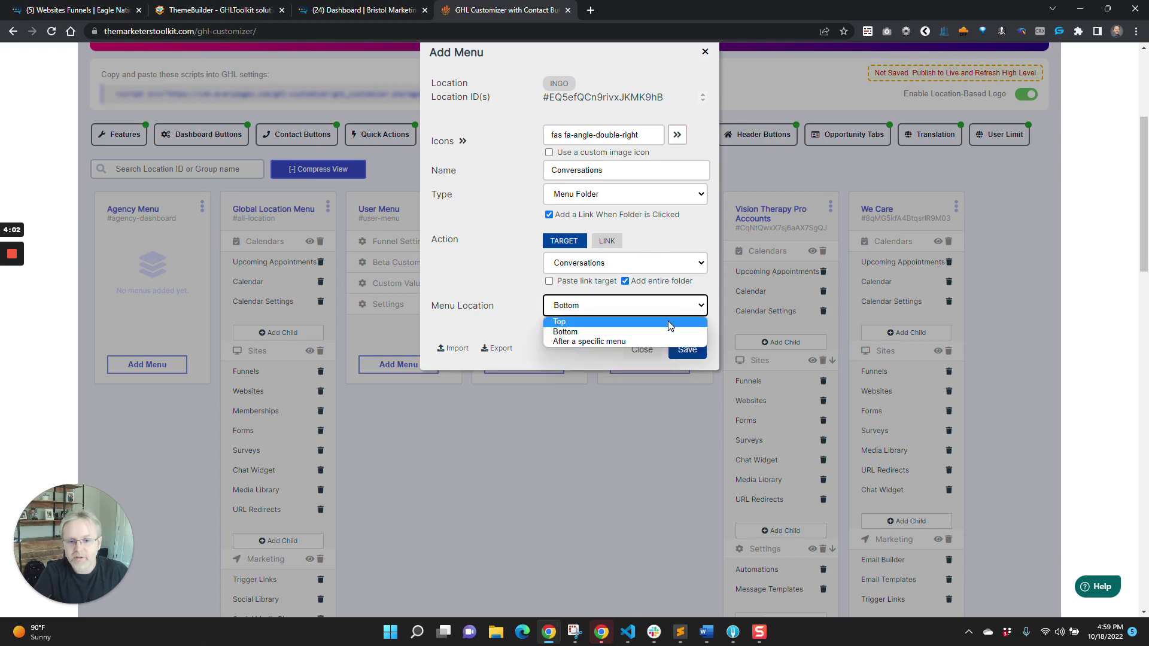
pyautogui.click(669, 323)
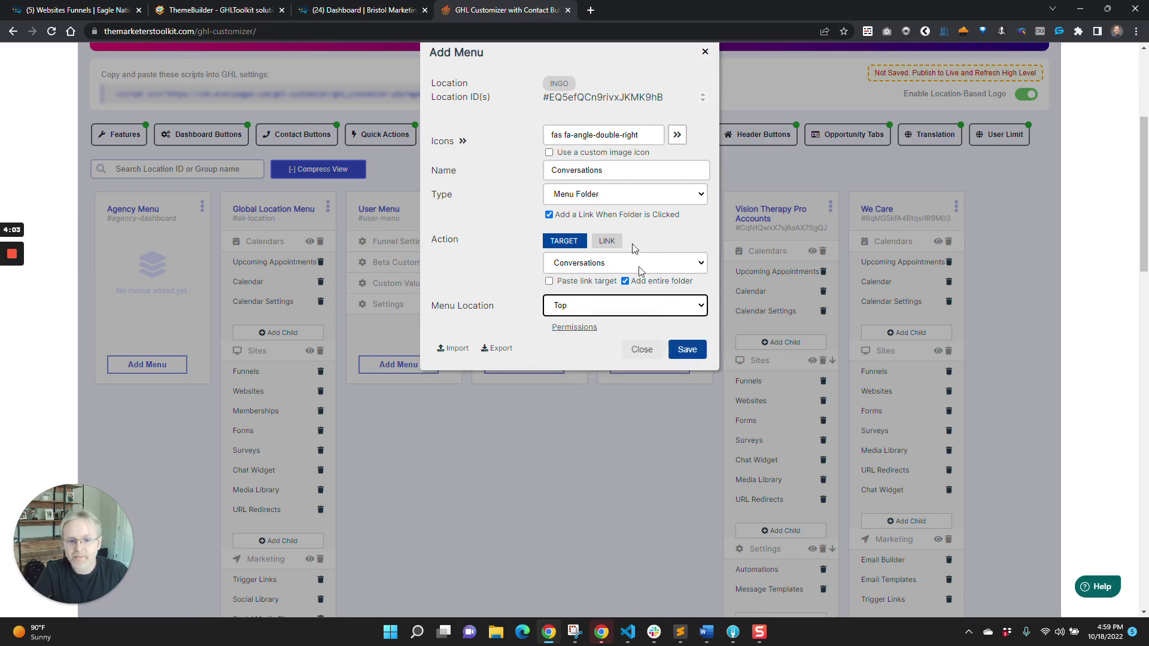
pyautogui.click(686, 350)
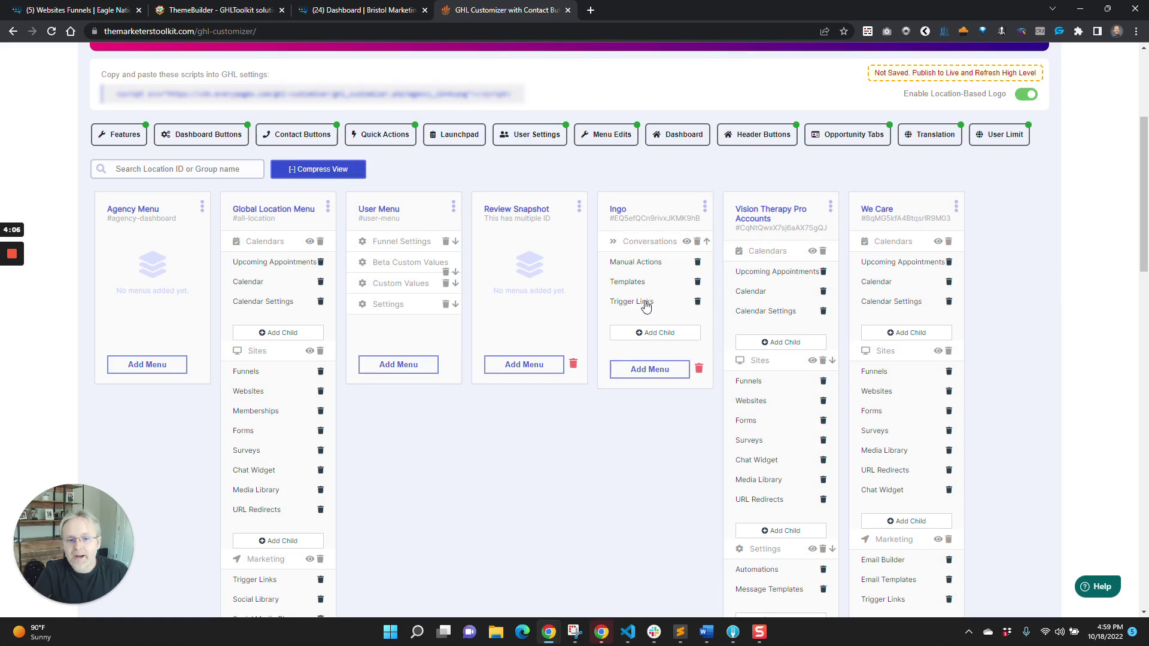
pyautogui.click(646, 336)
pyautogui.click(608, 212)
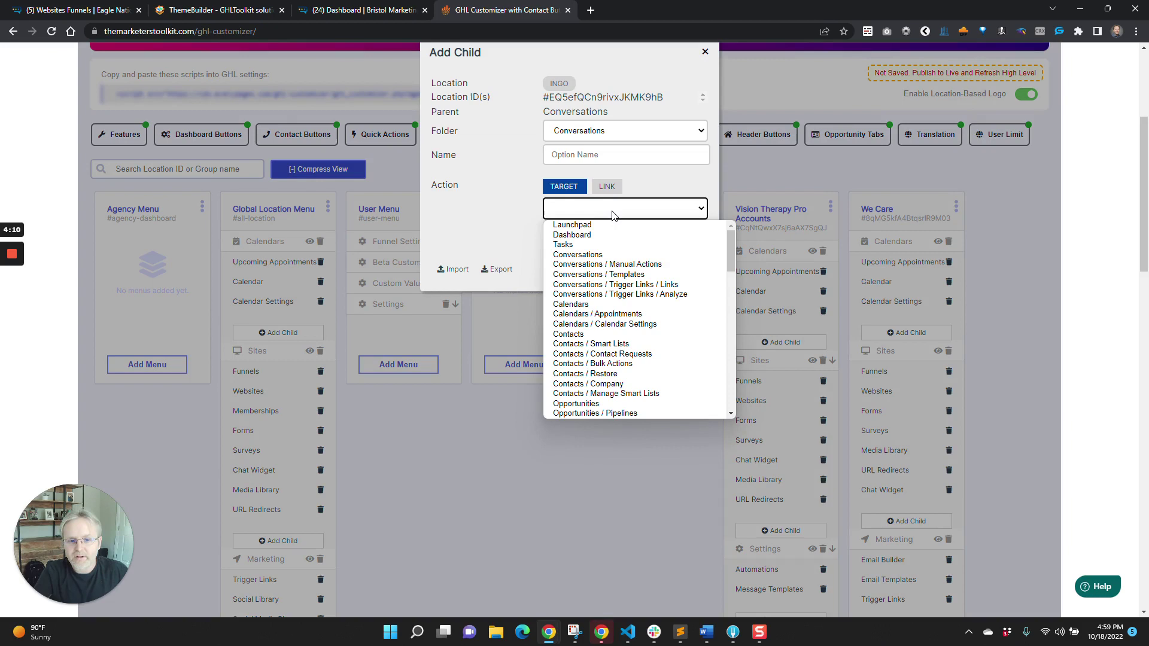
pyautogui.click(622, 306)
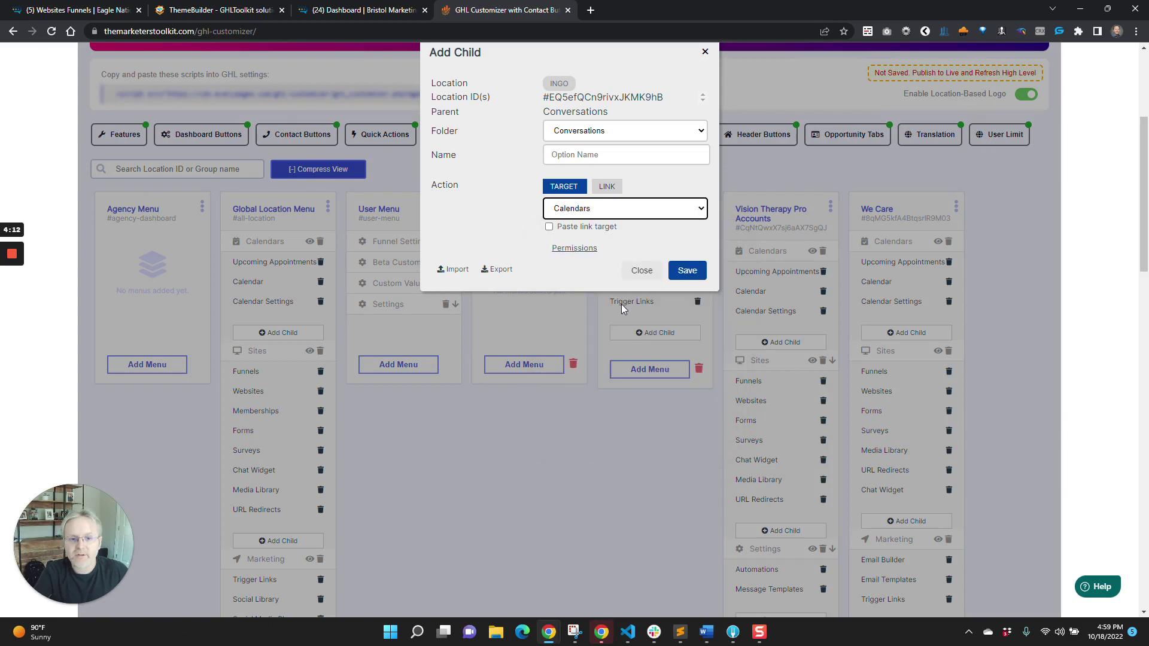
pyautogui.click(598, 158)
pyautogui.write('Calendars')
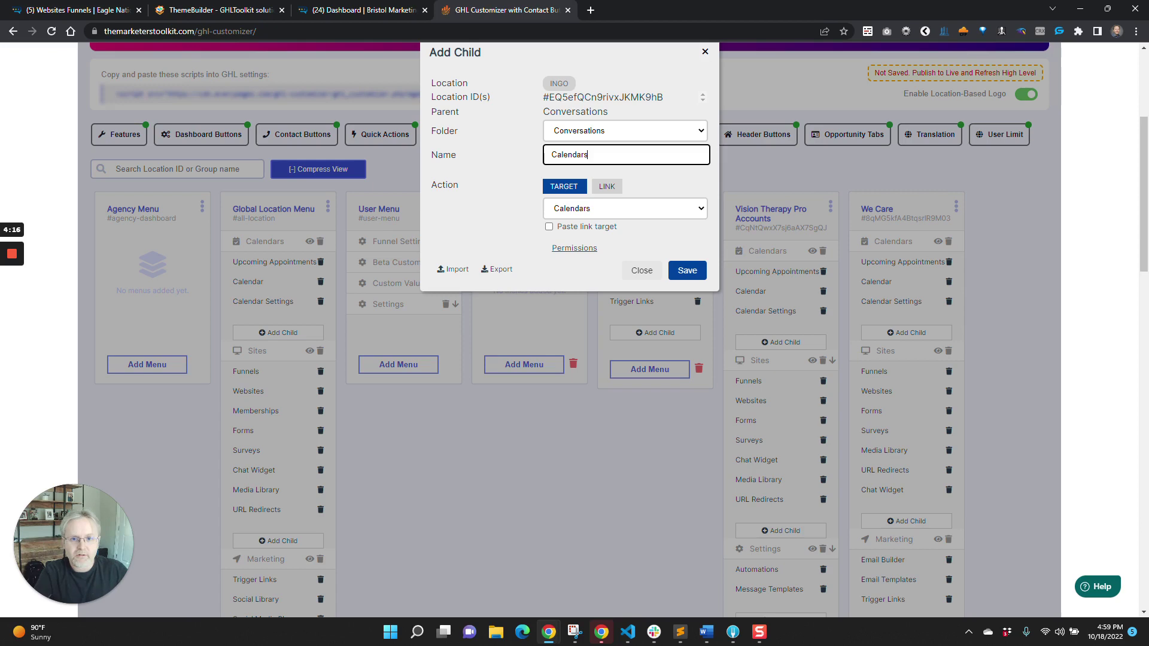
pyautogui.click(598, 130)
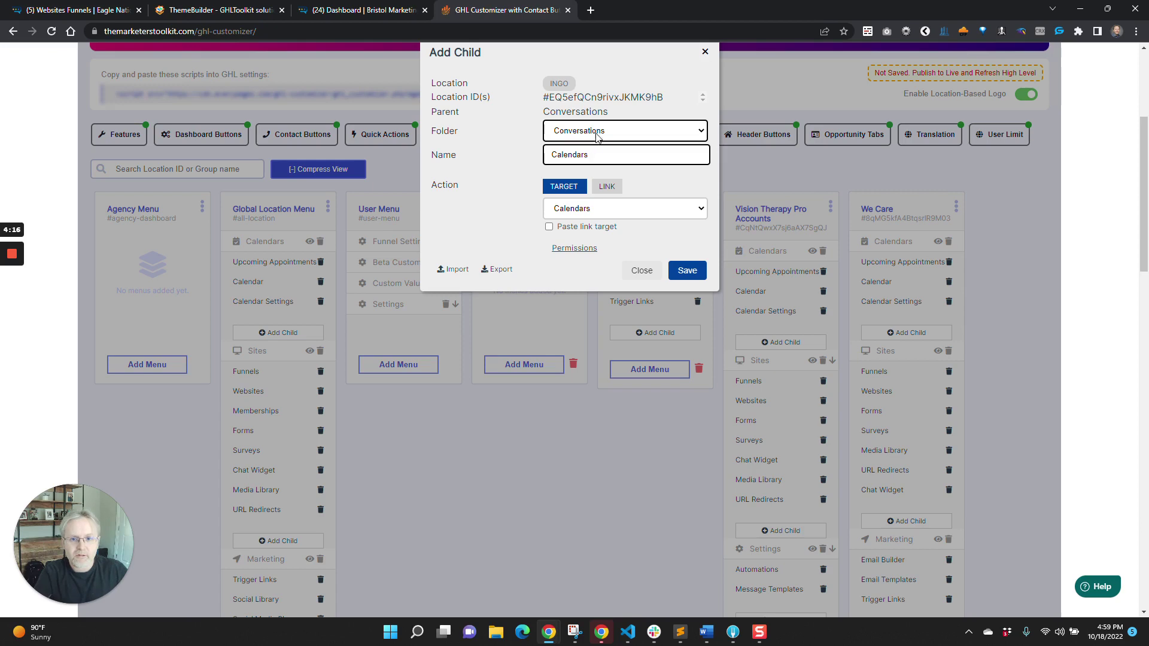
pyautogui.click(598, 146)
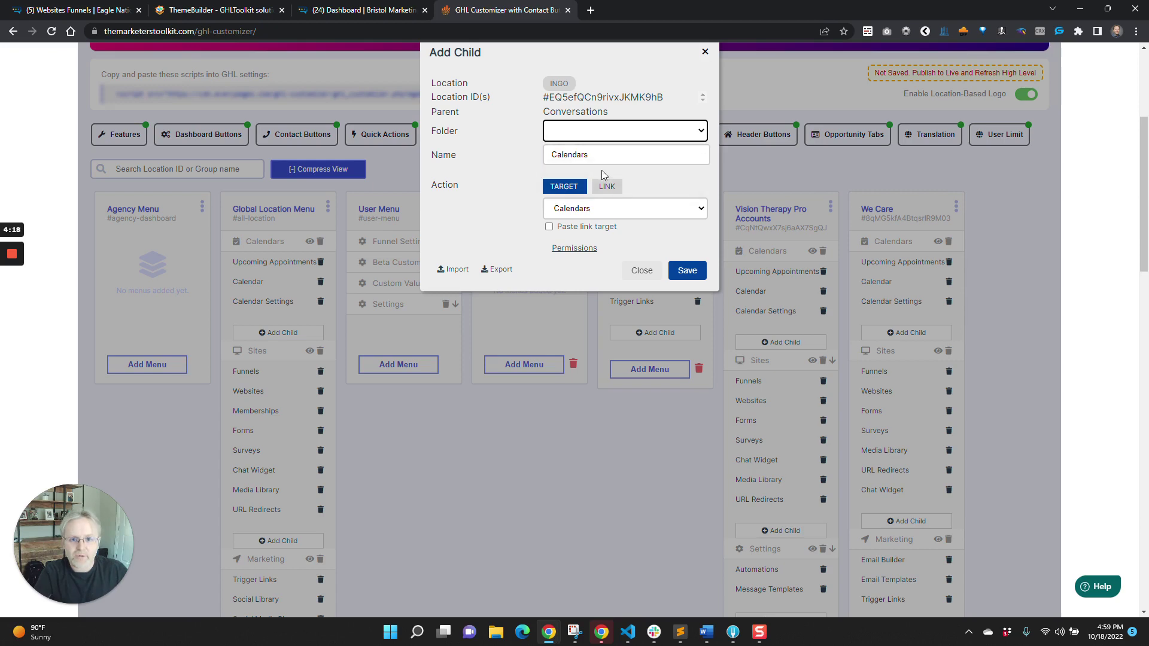
pyautogui.click(645, 271)
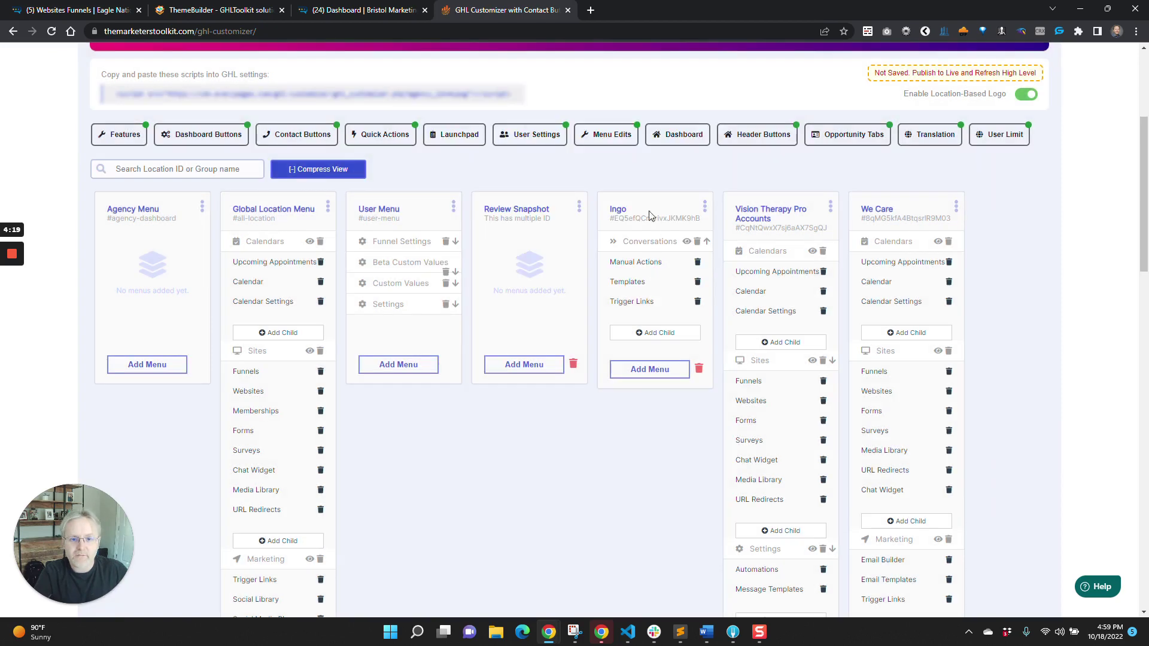
# Step: Add a new Ingo menu named 'Contacts' as a Menu Folder positioned at Top
pyautogui.click(657, 375)
pyautogui.press('Tab')
pyautogui.press('Tab')
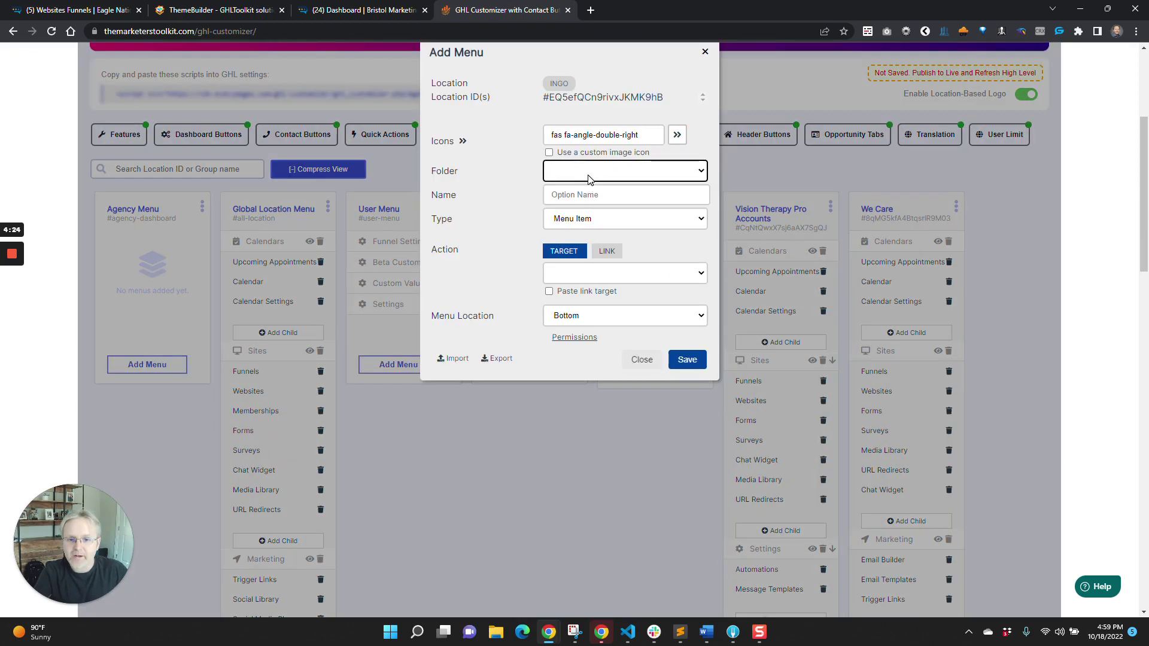
pyautogui.click(607, 173)
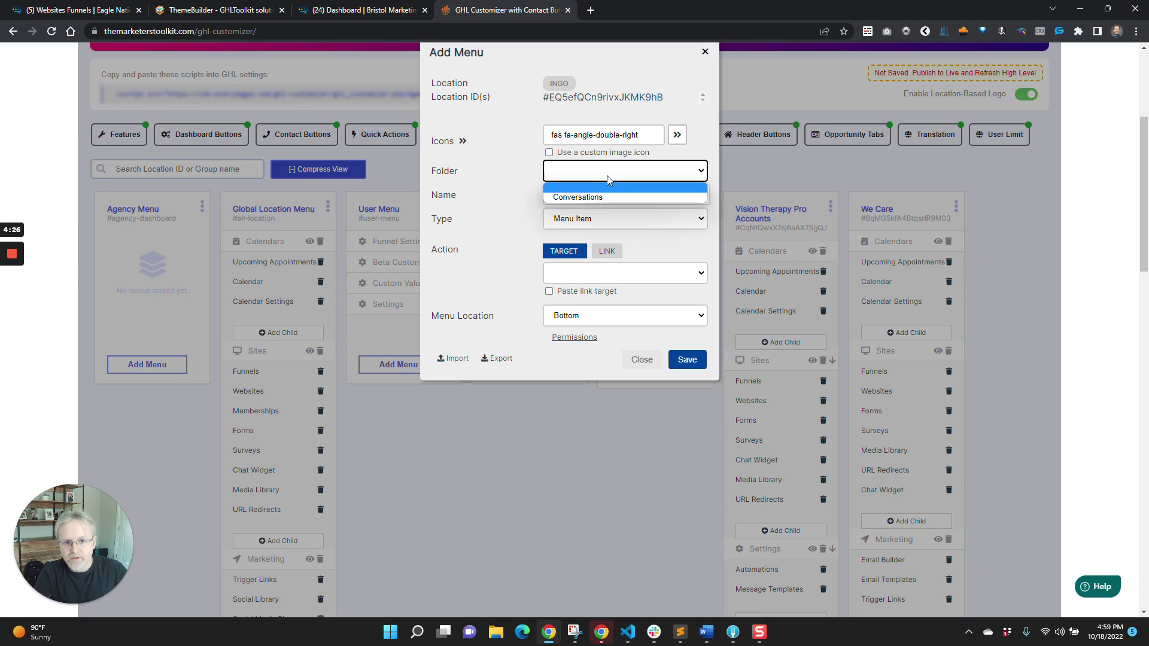
pyautogui.press('Escape')
pyautogui.press('Tab')
pyautogui.write('C')
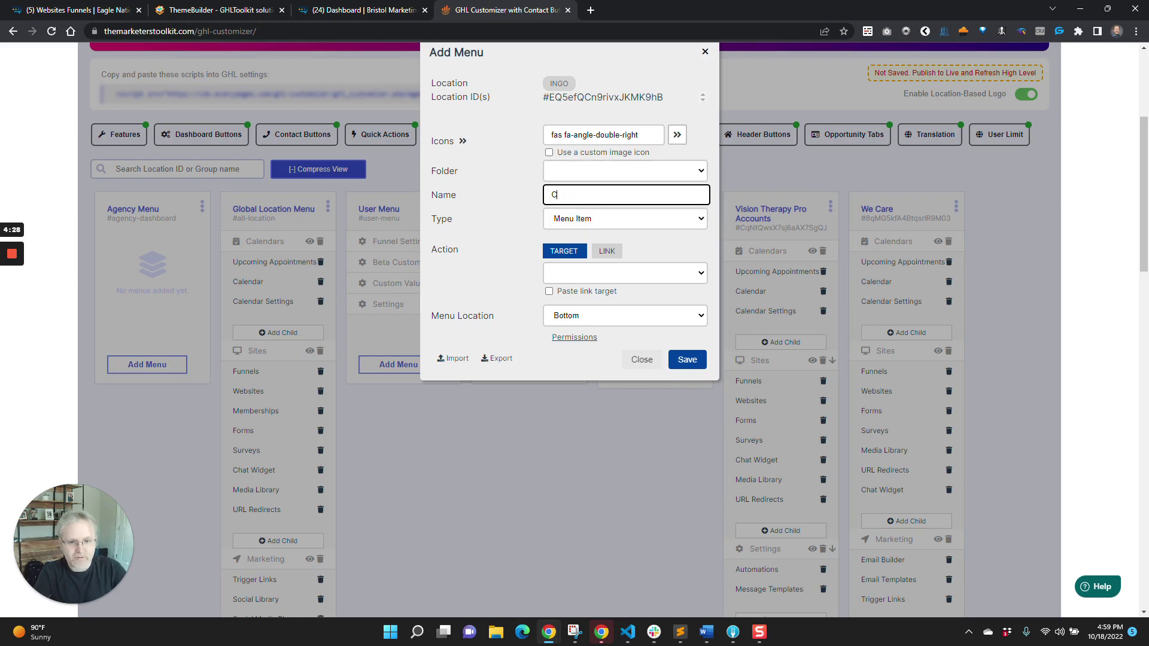
pyautogui.write('ontacts')
pyautogui.click(615, 210)
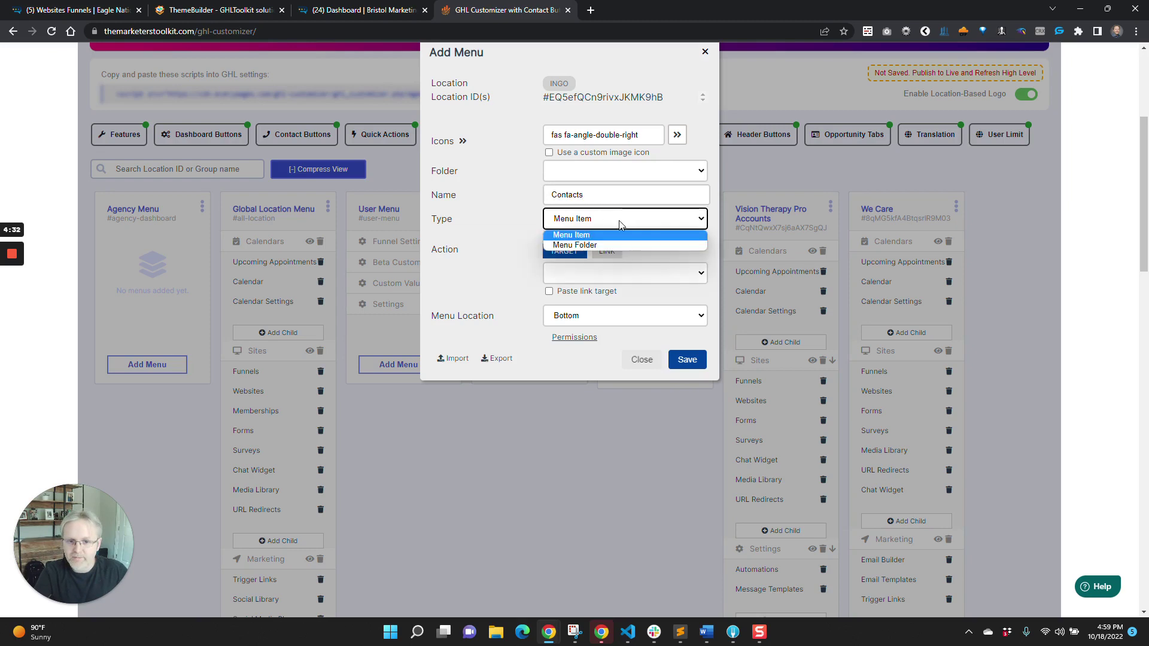
pyautogui.click(620, 246)
pyautogui.click(623, 237)
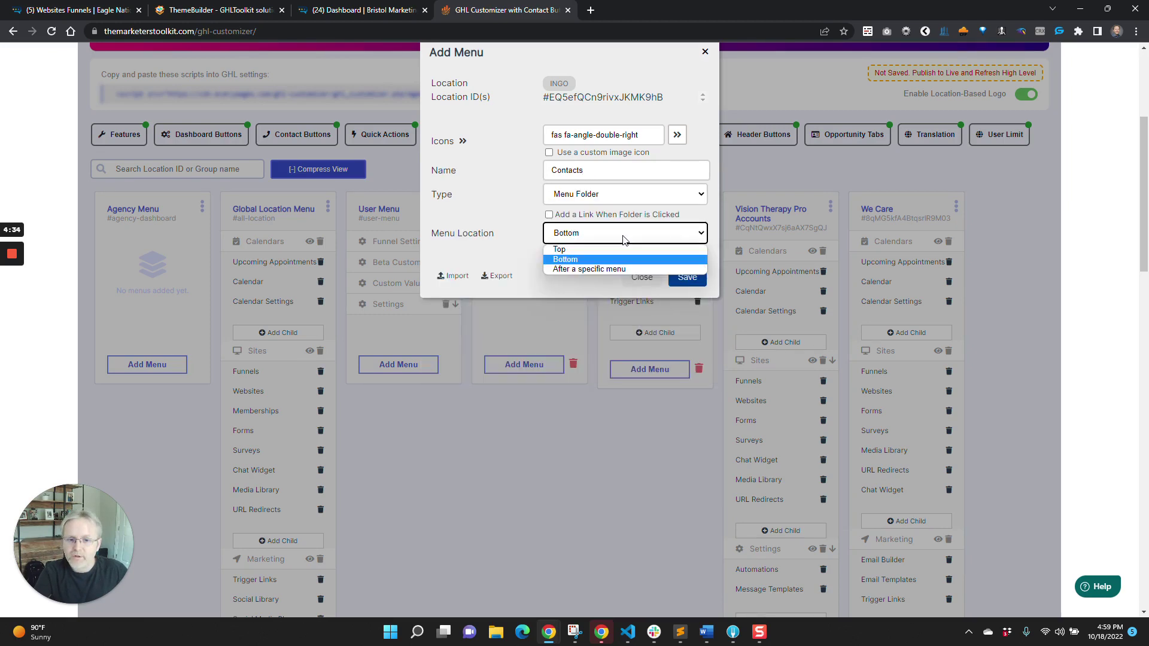
pyautogui.click(624, 249)
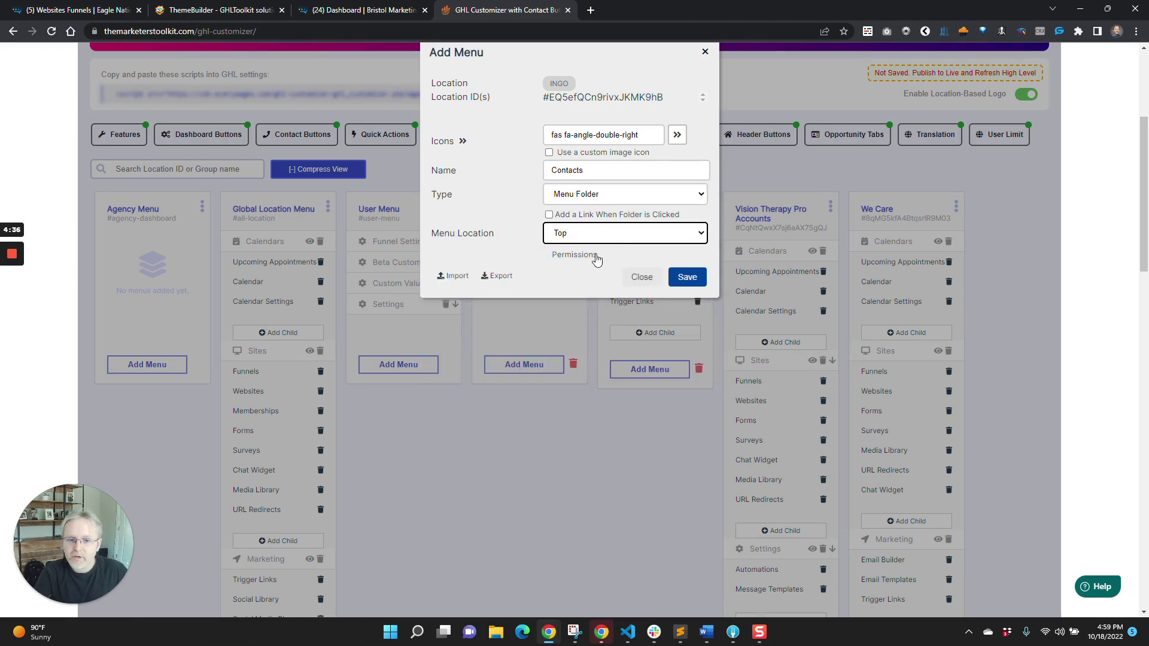
# Step: Link the folder to Contacts, include the entire Contacts folder, and save
pyautogui.click(590, 218)
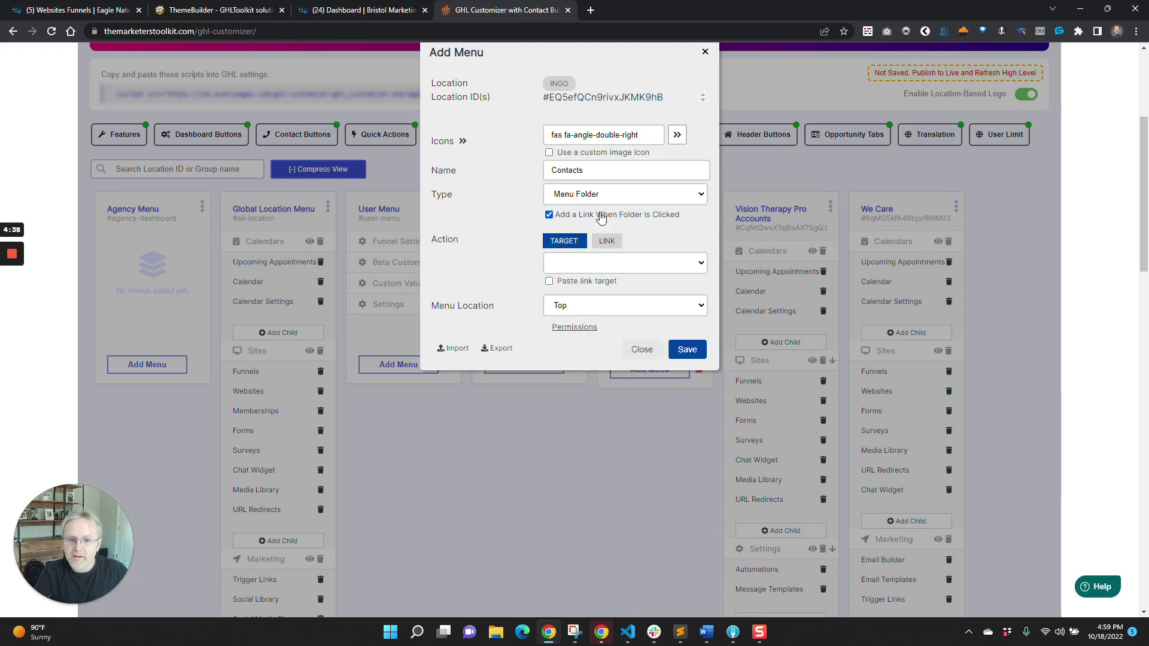
pyautogui.click(592, 264)
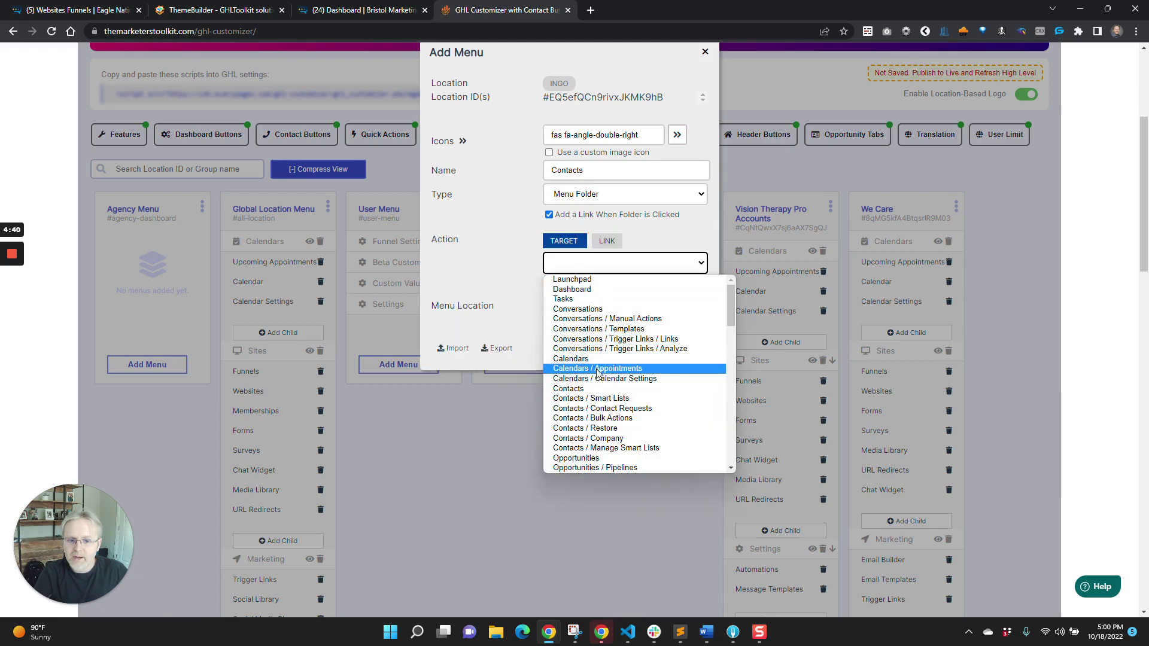
pyautogui.click(598, 389)
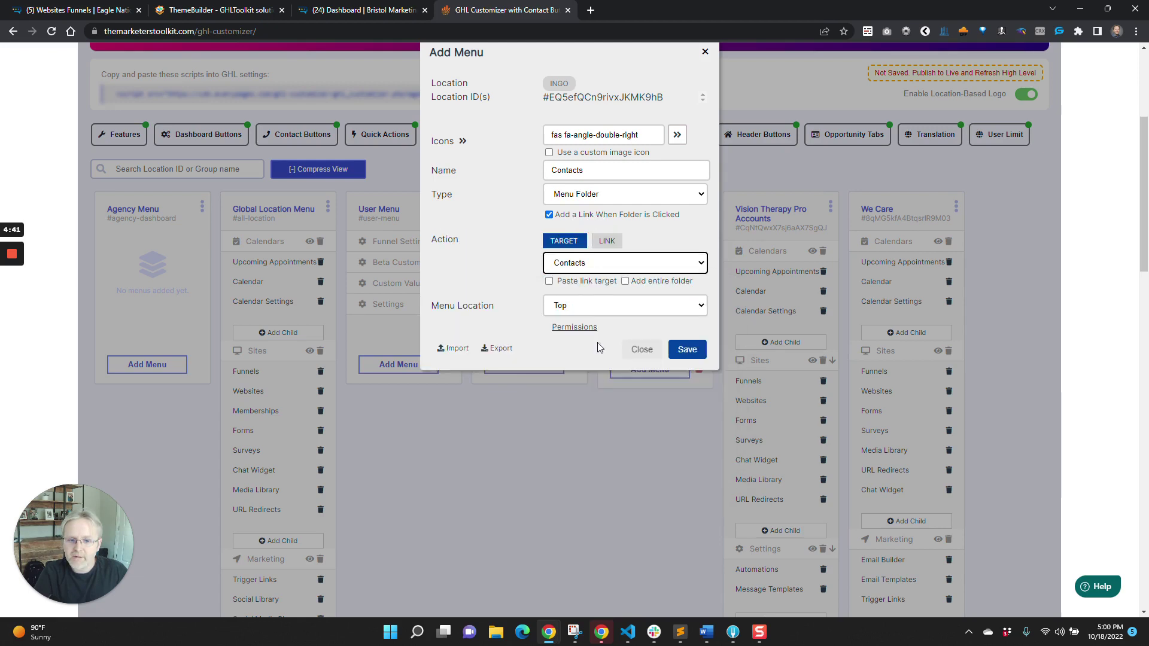
pyautogui.click(624, 281)
pyautogui.click(687, 353)
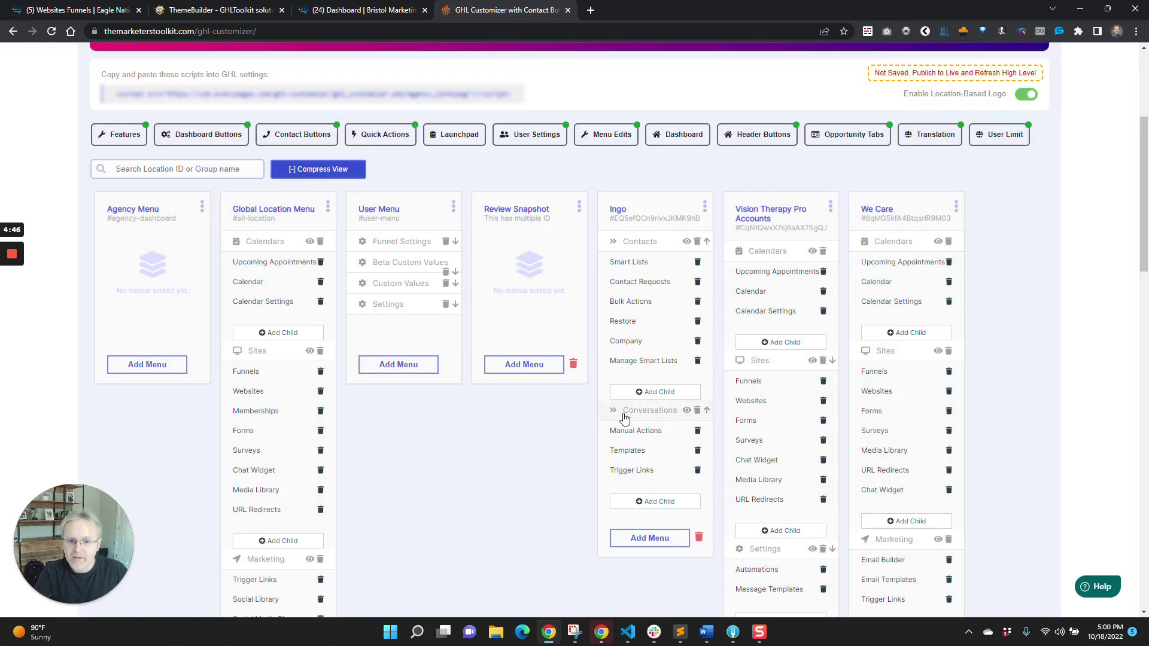
# Step: Reopen the Contacts folder's settings to confirm its Top position, closing without changes
pyautogui.click(645, 255)
pyautogui.click(646, 308)
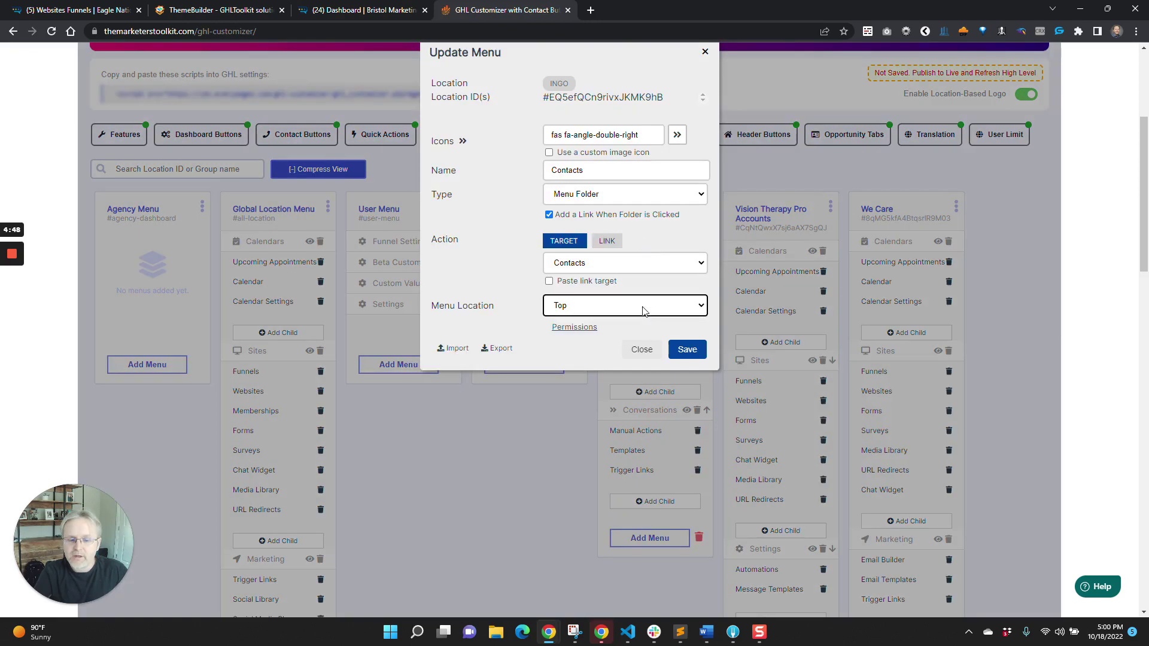
pyautogui.press('Escape')
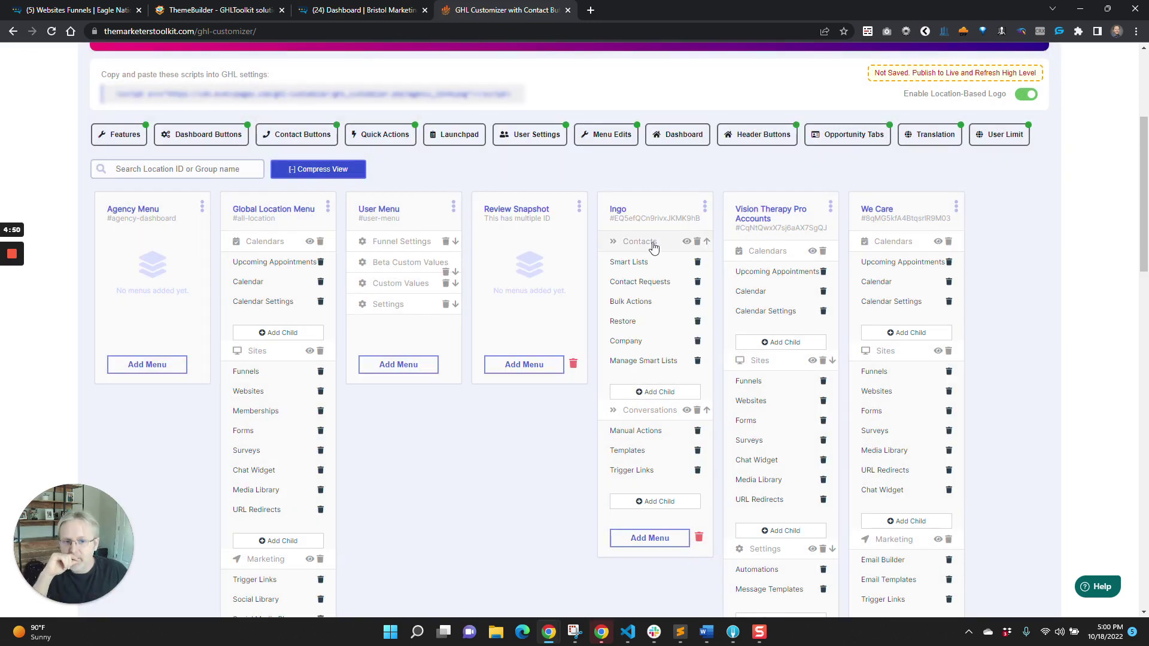
# Step: Drag Conversations above the Contacts folder in Ingo's menu and settle Contacts beneath it
pyautogui.moveTo(649, 410); pyautogui.dragTo(658, 259)
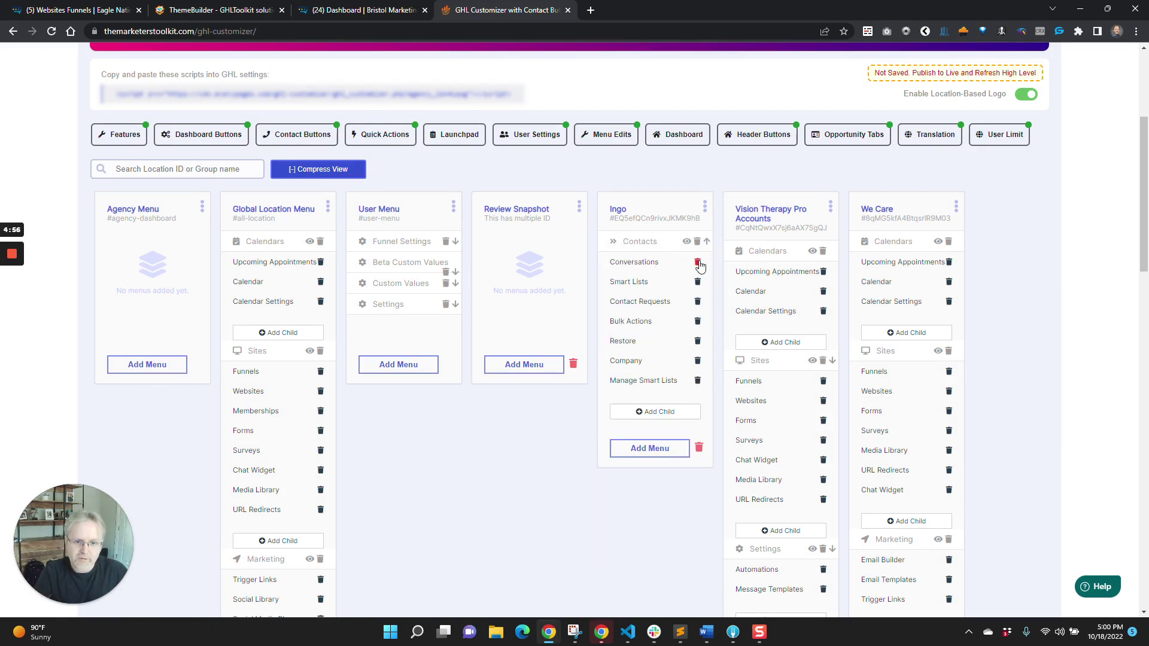
pyautogui.moveTo(674, 263); pyautogui.dragTo(672, 240)
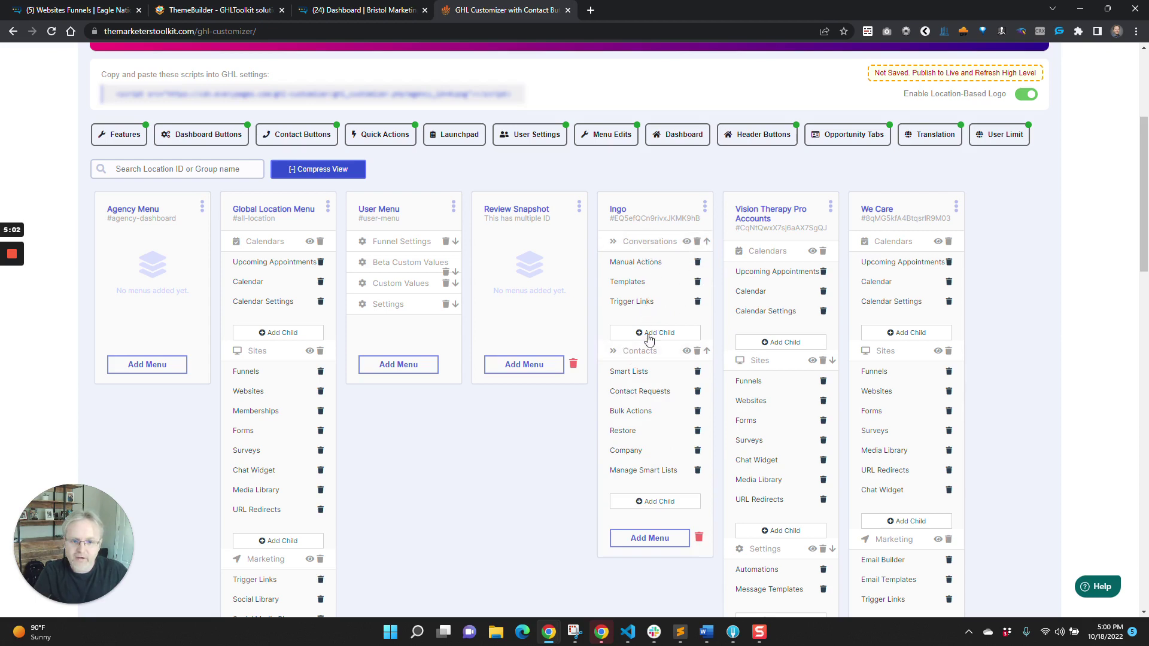
pyautogui.moveTo(647, 351)
pyautogui.mouseDown()
pyautogui.moveTo(671, 251)
pyautogui.moveTo(656, 242)
pyautogui.moveTo(652, 256)
pyautogui.moveTo(645, 243)
pyautogui.moveTo(661, 367)
pyautogui.moveTo(648, 505)
pyautogui.moveTo(645, 343)
pyautogui.moveTo(658, 363)
pyautogui.mouseUp()
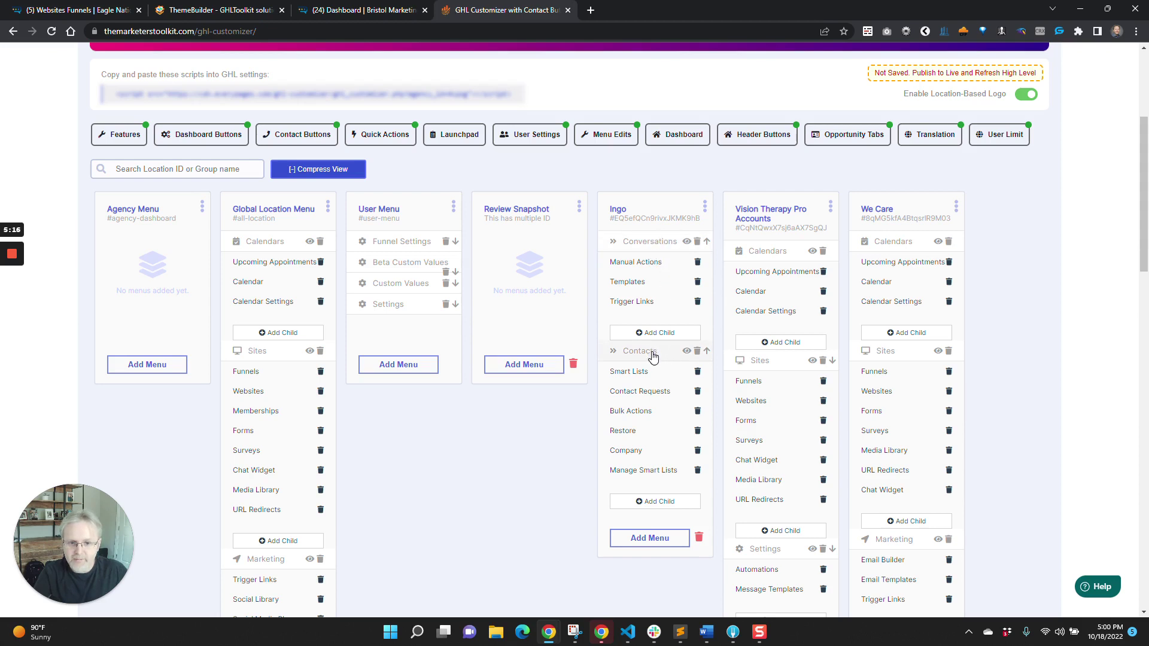
pyautogui.moveTo(652, 354)
pyautogui.mouseDown()
pyautogui.moveTo(656, 313)
pyautogui.moveTo(640, 359)
pyautogui.mouseUp()
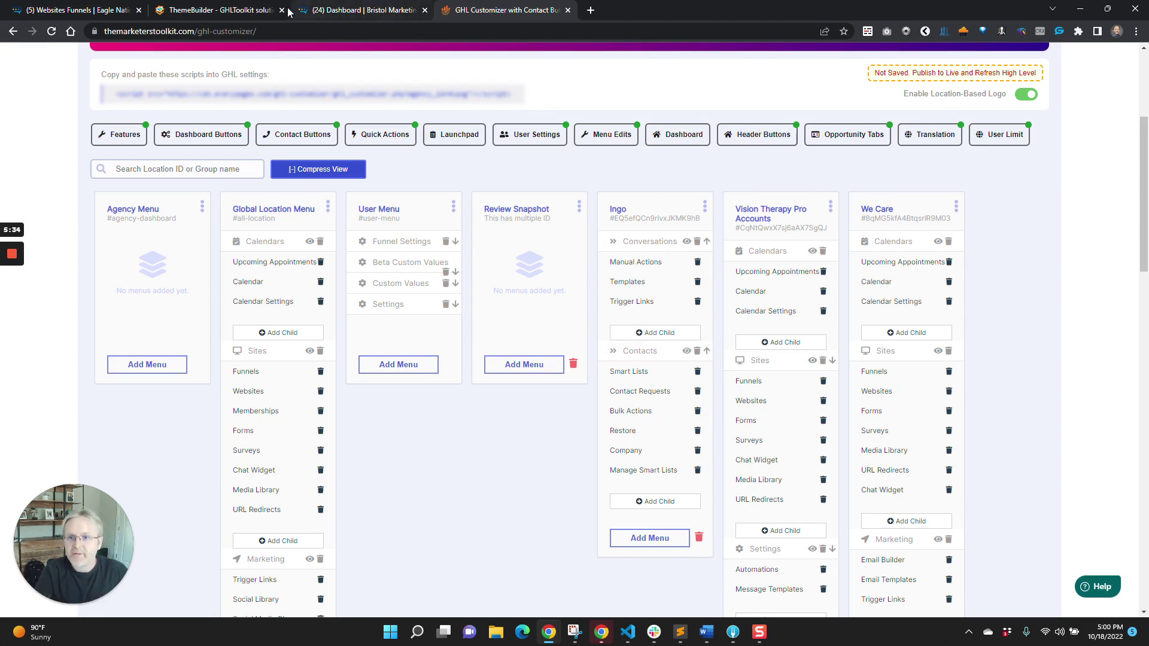
# Step: View the live HighLevel Websites page and its sidebar, then return to the GHL Customizer
pyautogui.click(346, 11)
pyautogui.moveTo(234, 94)
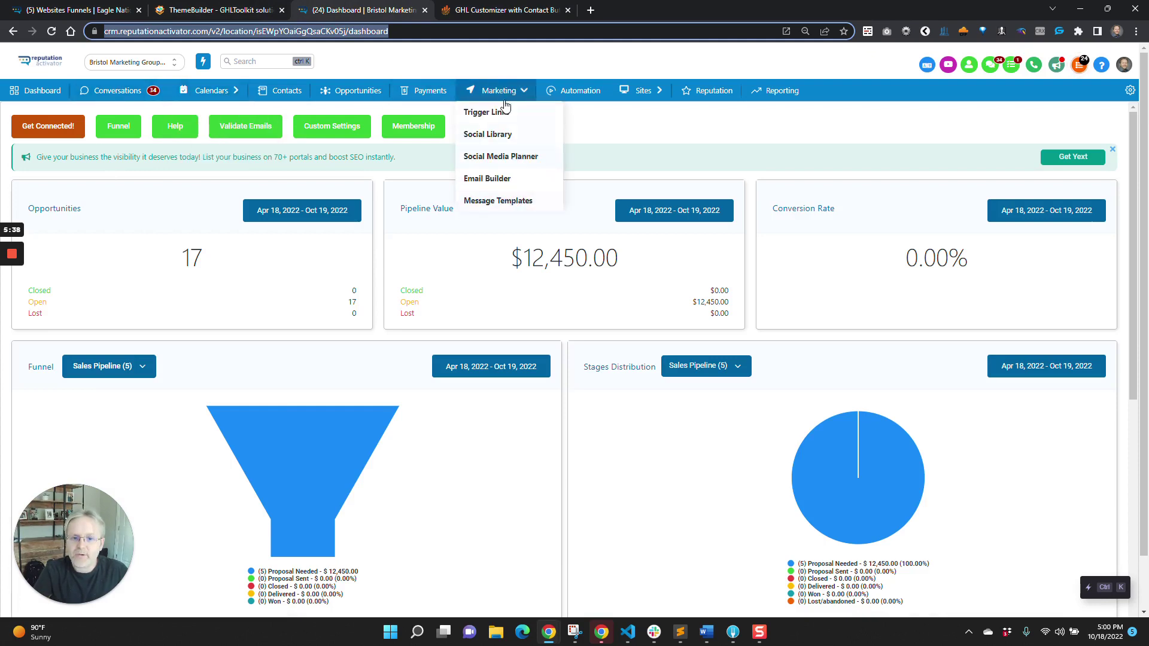
pyautogui.moveTo(645, 94)
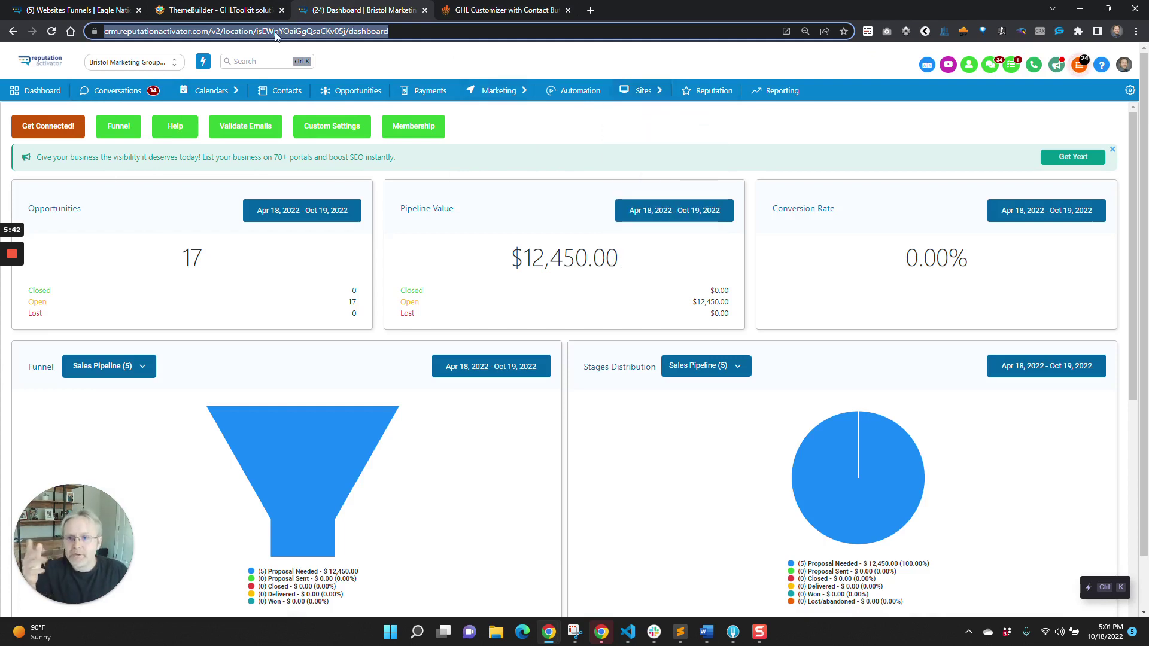
pyautogui.click(93, 7)
pyautogui.moveTo(101, 209)
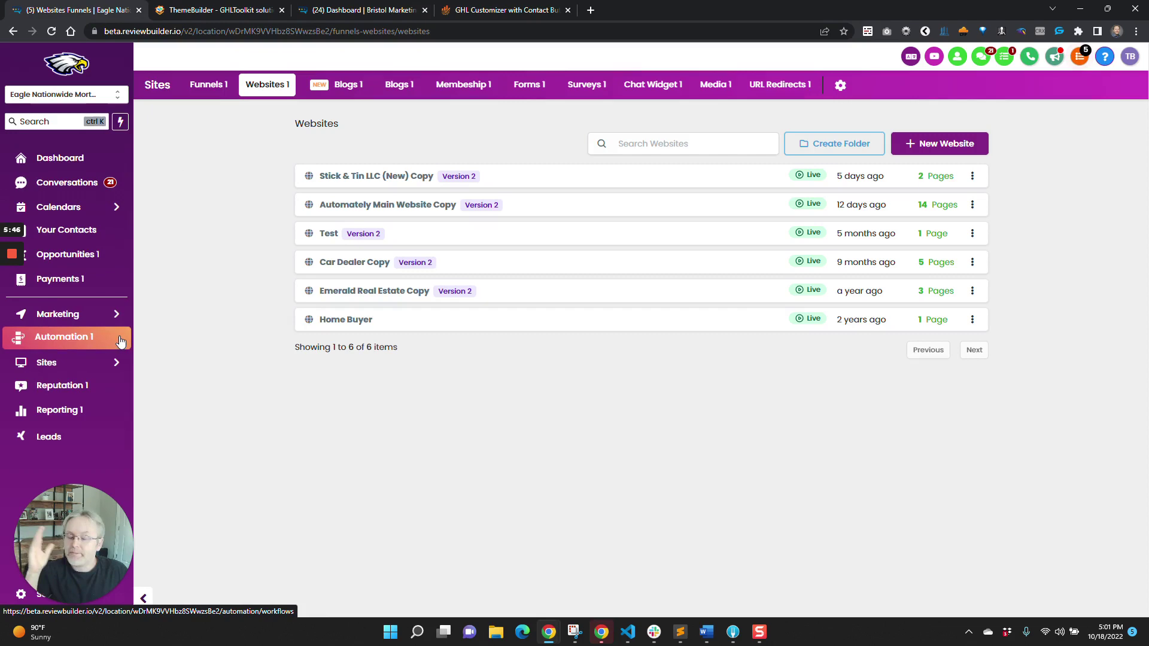
pyautogui.click(509, 10)
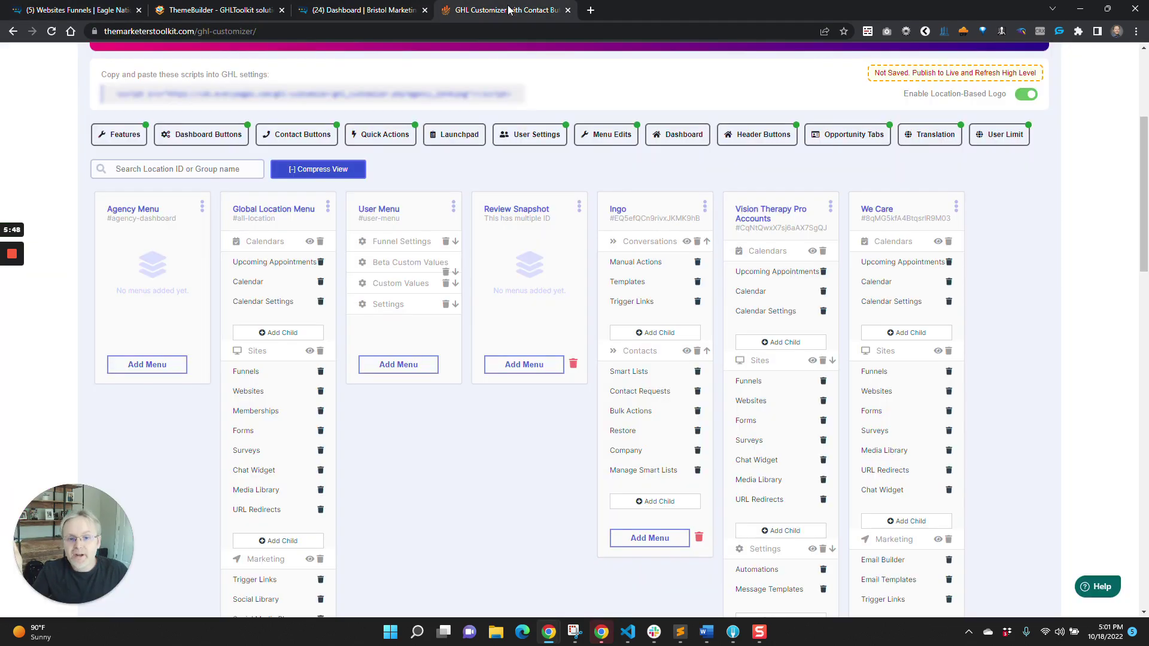
pyautogui.click(655, 265)
pyautogui.click(577, 248)
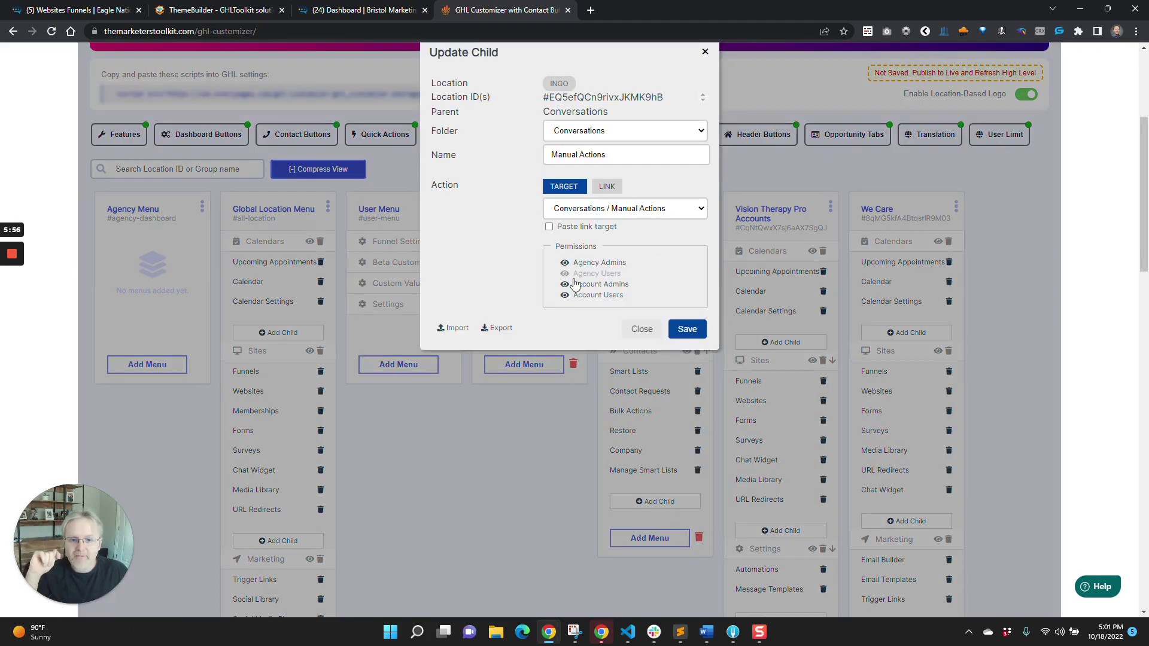
pyautogui.click(594, 266)
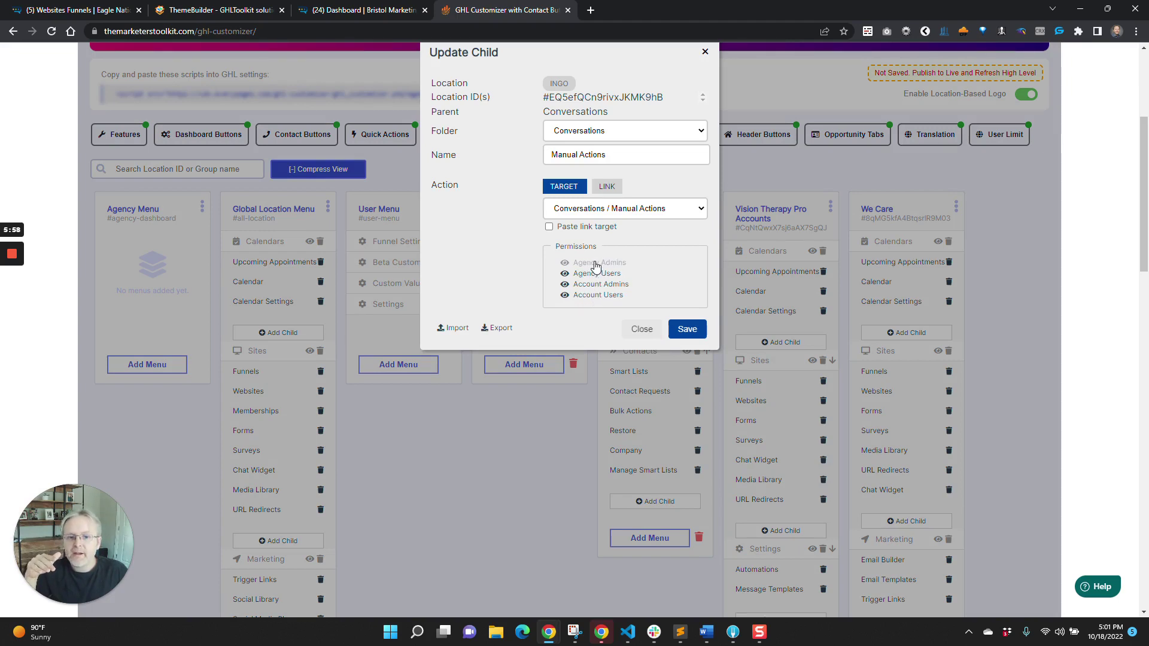
pyautogui.click(595, 263)
pyautogui.click(595, 273)
pyautogui.click(595, 284)
pyautogui.click(595, 295)
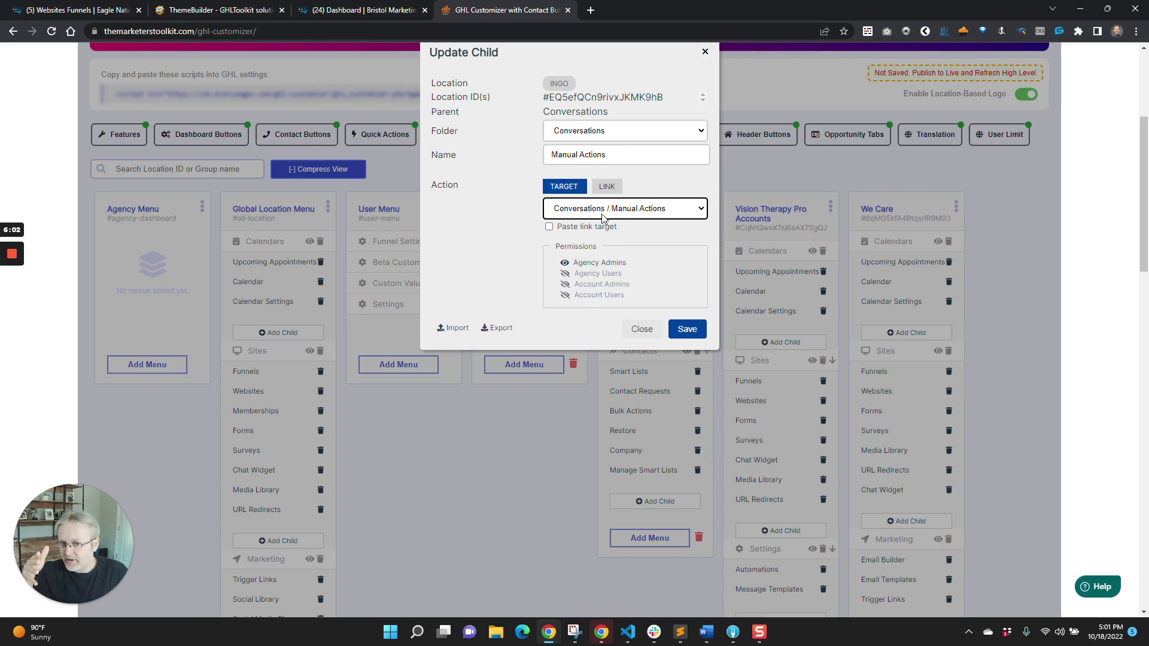
pyautogui.click(620, 213)
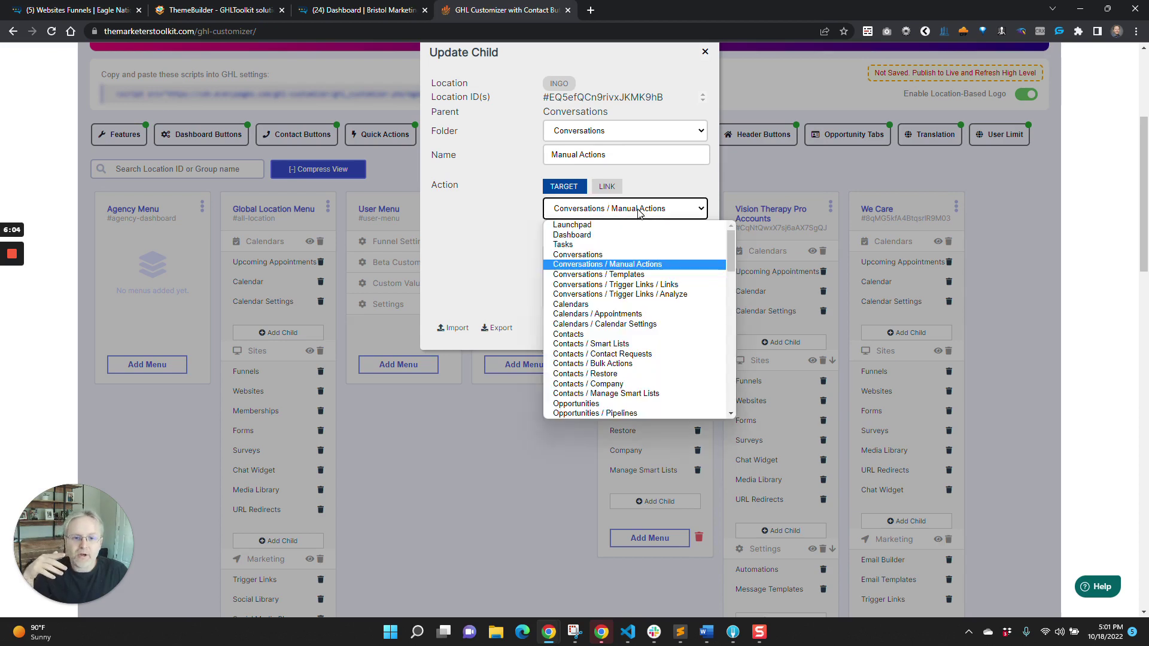
pyautogui.click(621, 213)
pyautogui.click(606, 187)
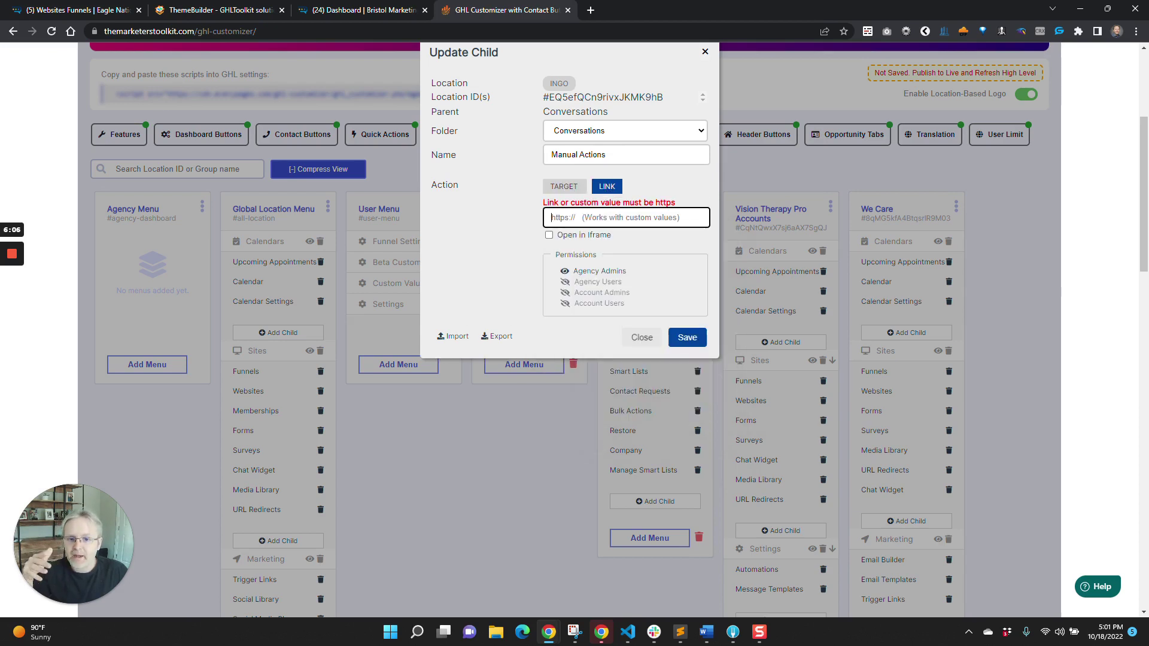
pyautogui.click(549, 235)
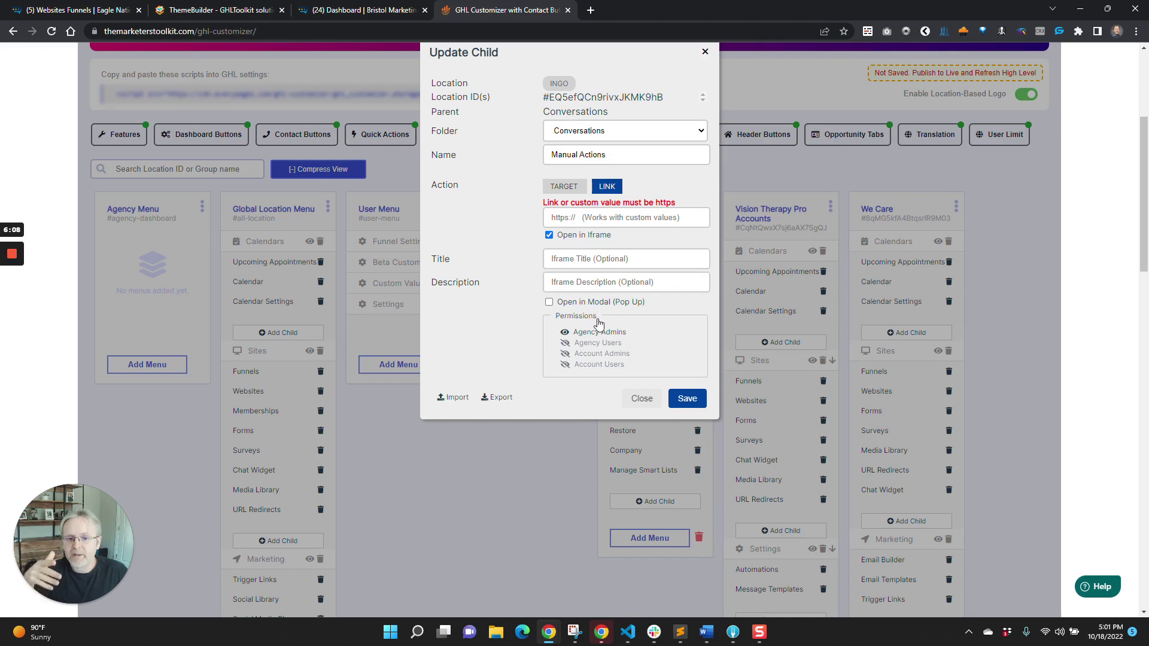
pyautogui.click(640, 399)
pyautogui.scroll(-2, 263, 365)
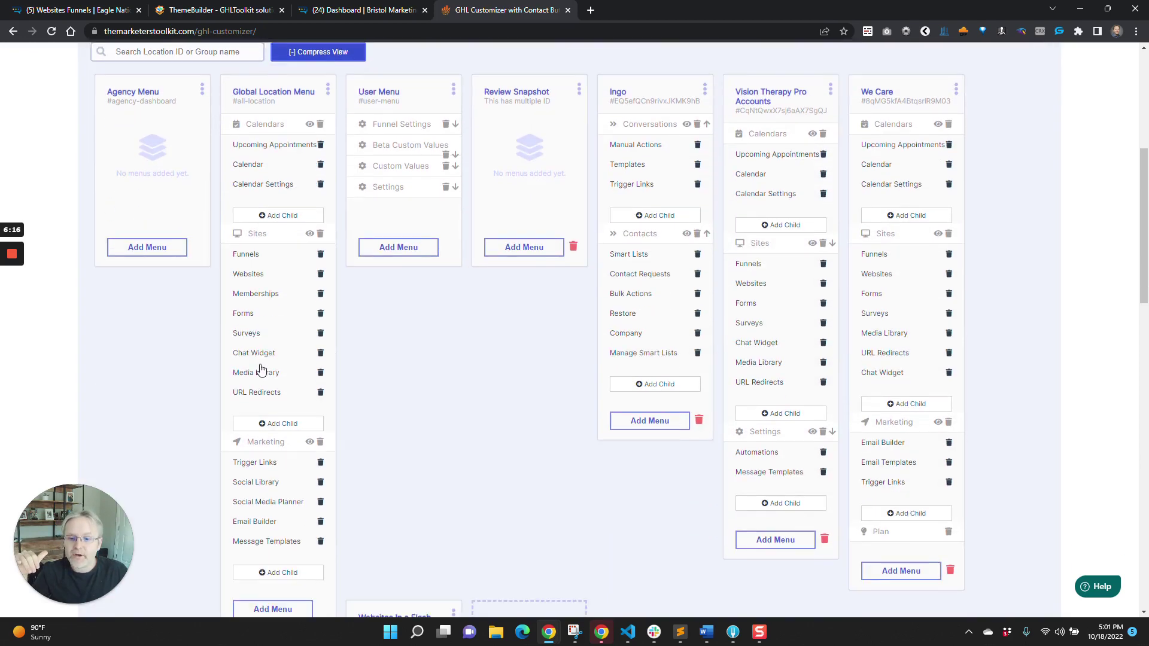
pyautogui.scroll(3, 261, 369)
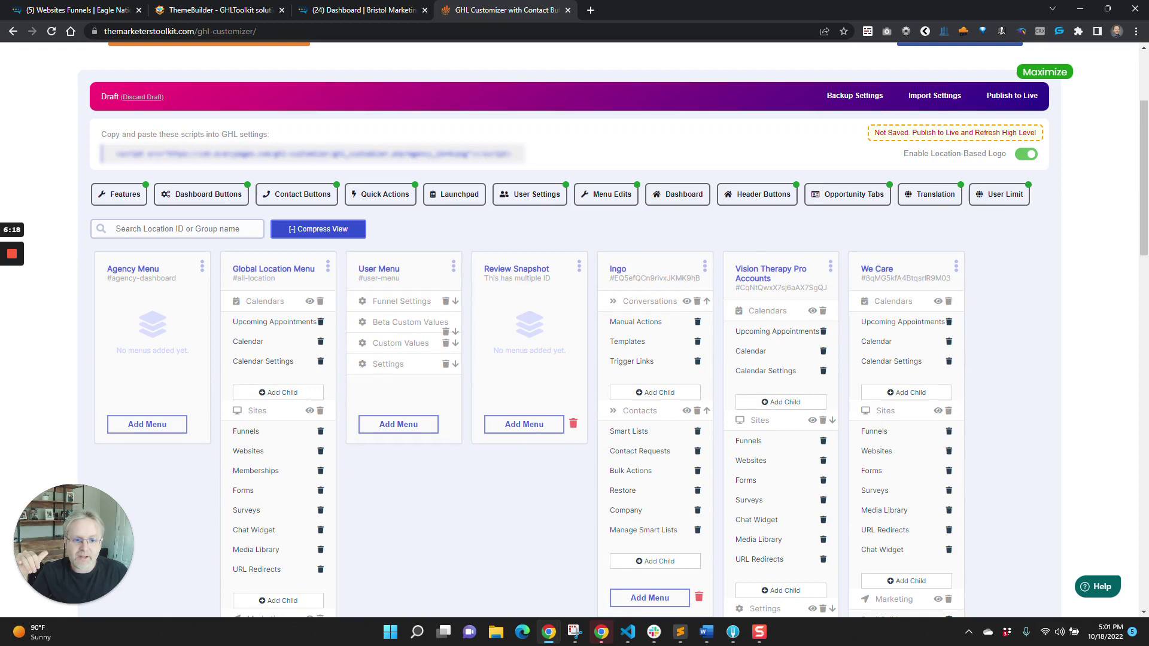
pyautogui.scroll(-3, 802, 290)
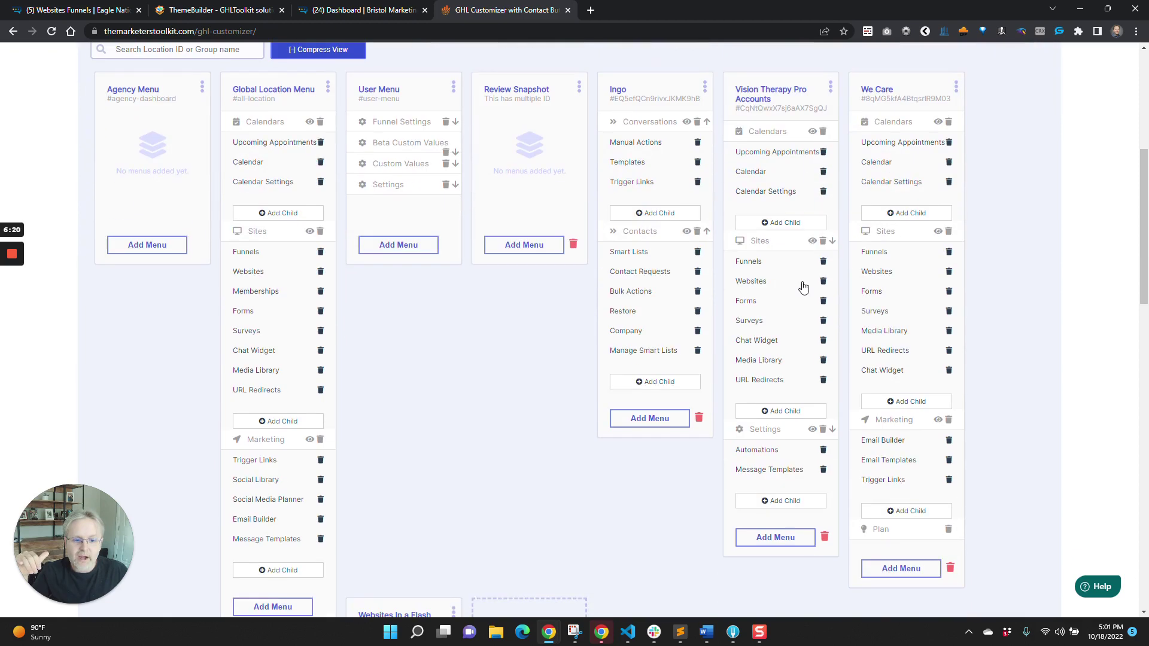
pyautogui.click(769, 450)
pyautogui.scroll(2, 575, 272)
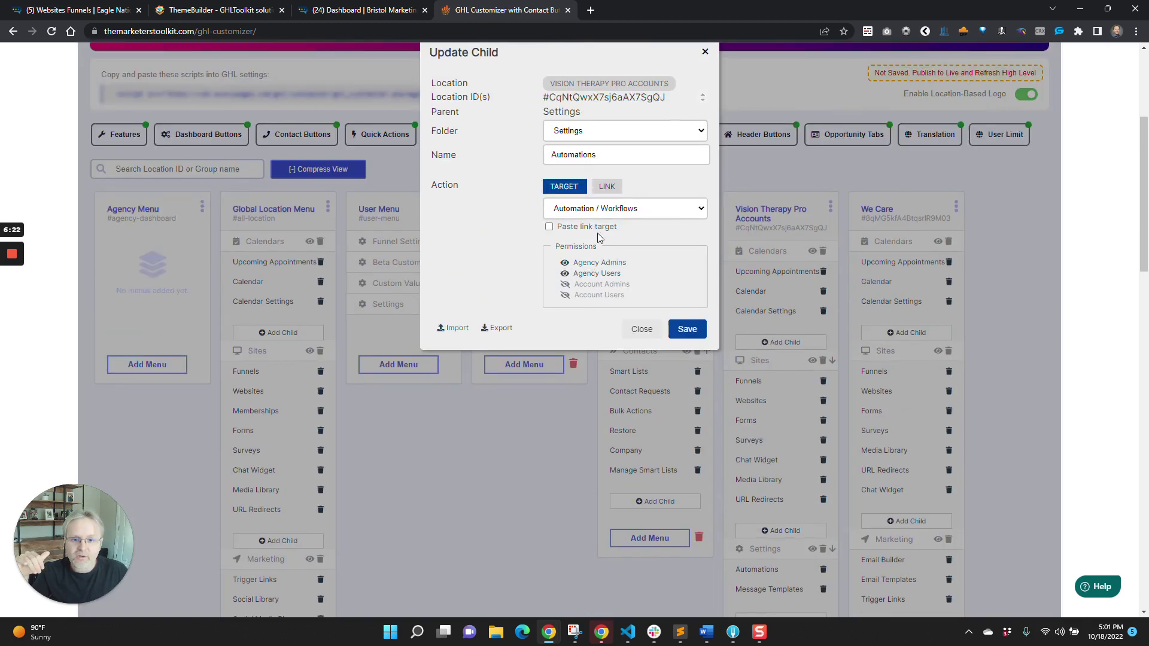
pyautogui.click(598, 262)
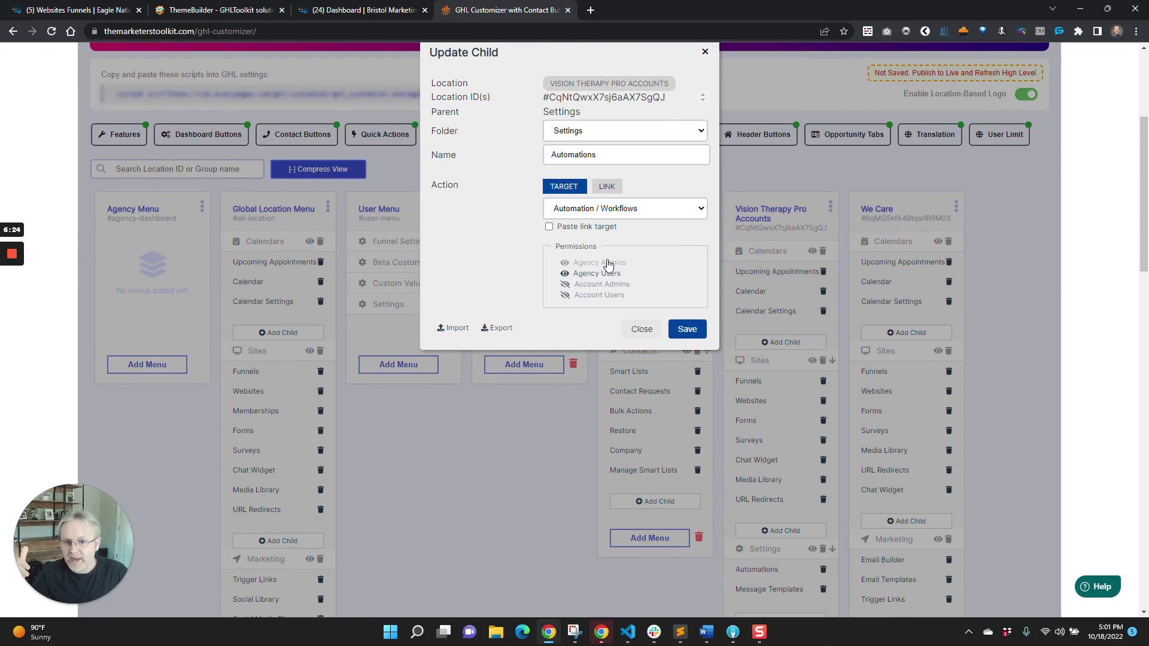
pyautogui.click(606, 263)
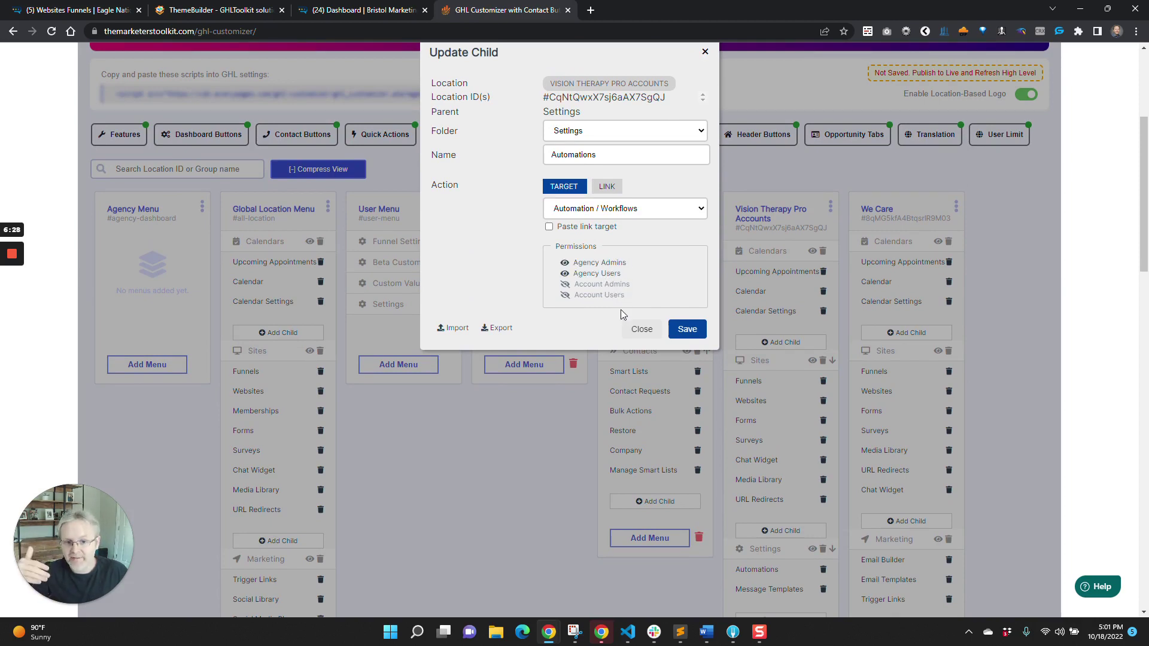
pyautogui.click(642, 331)
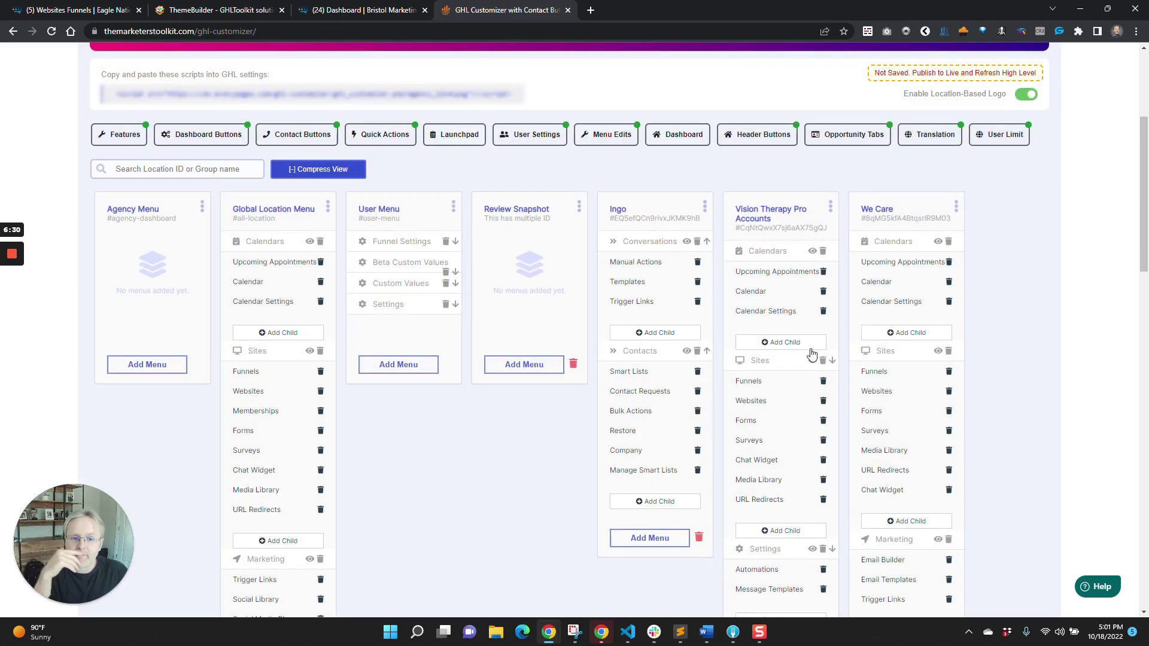
pyautogui.moveTo(10, 310)
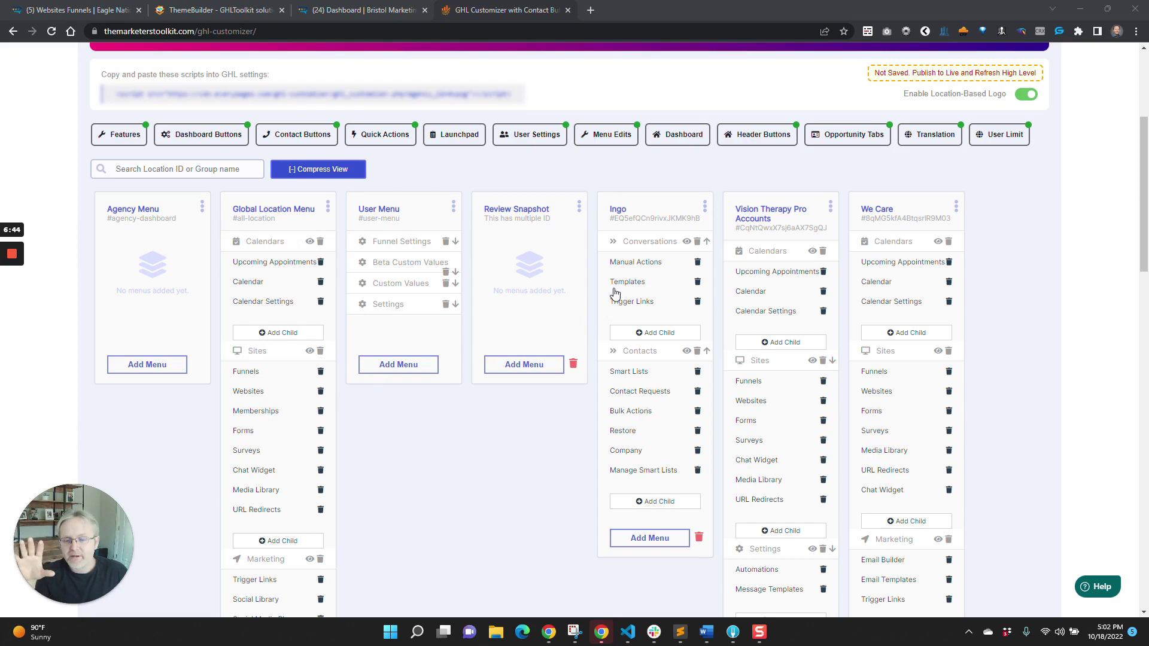
pyautogui.click(628, 136)
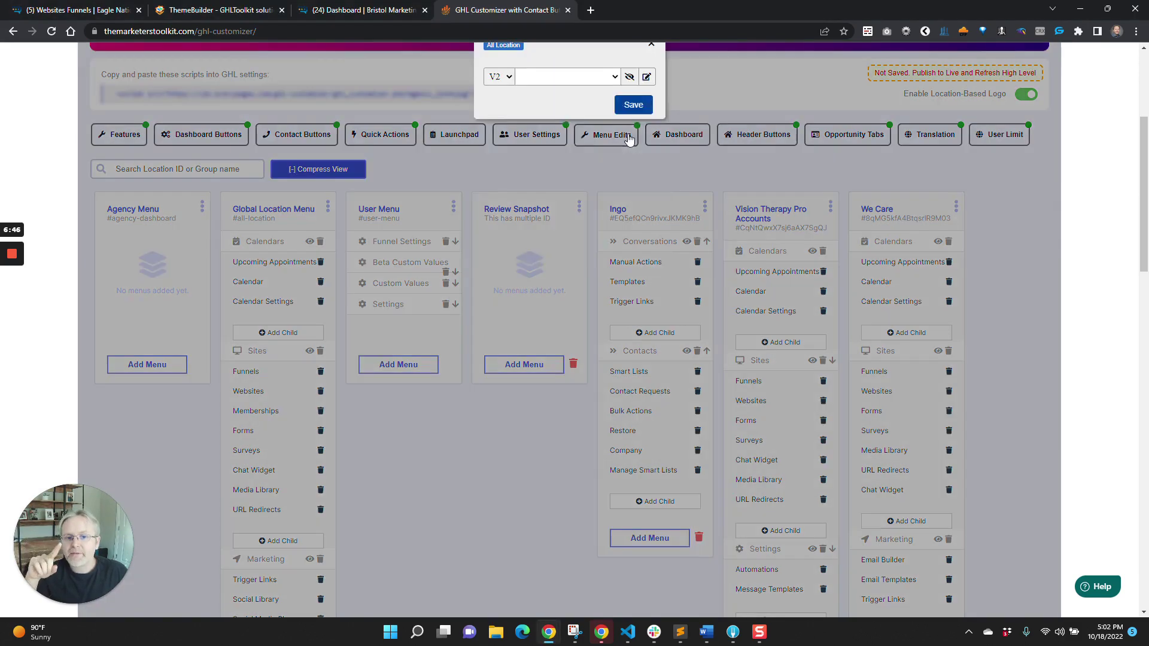
pyautogui.scroll(1, 681, 166)
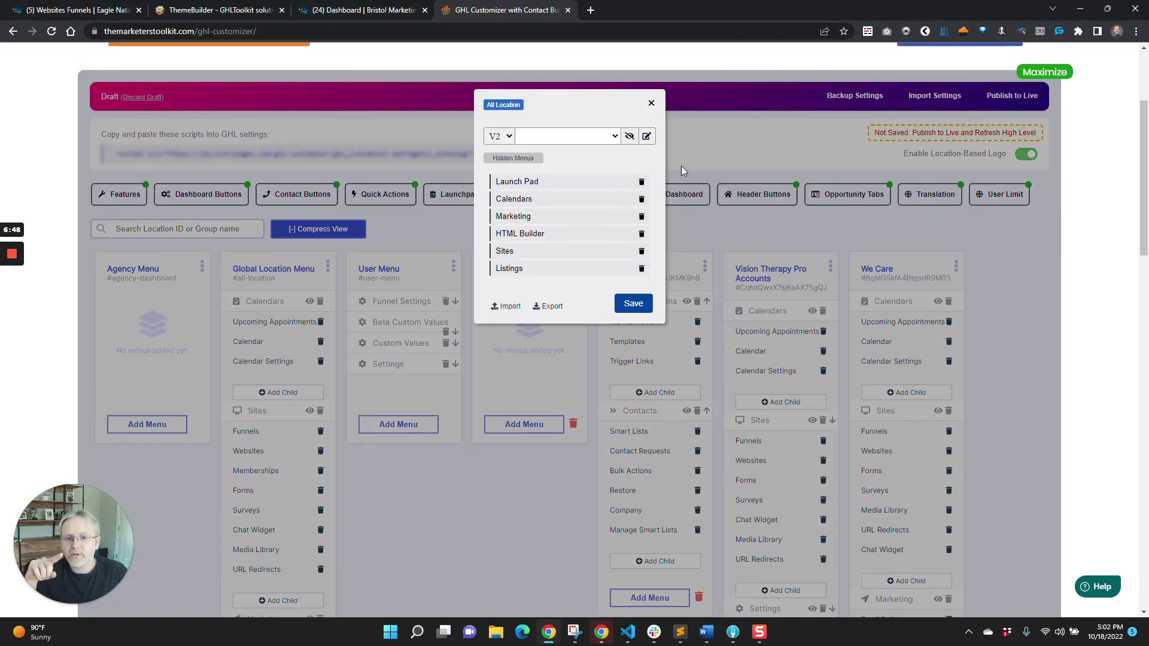
pyautogui.click(650, 104)
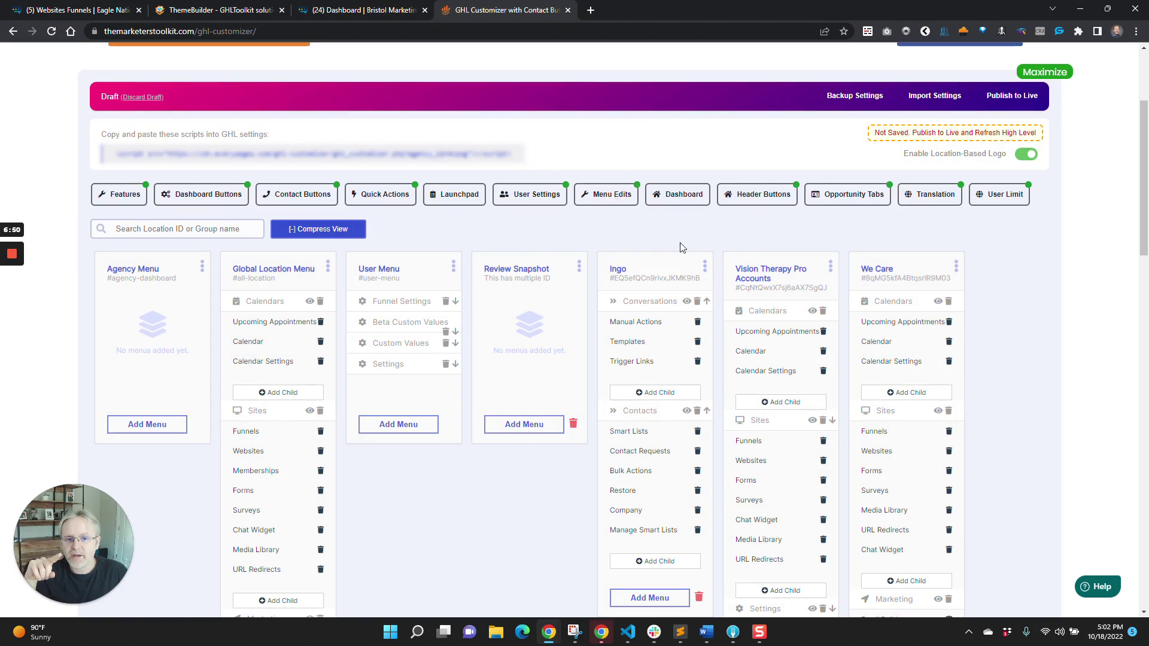
pyautogui.click(704, 266)
pyautogui.click(664, 358)
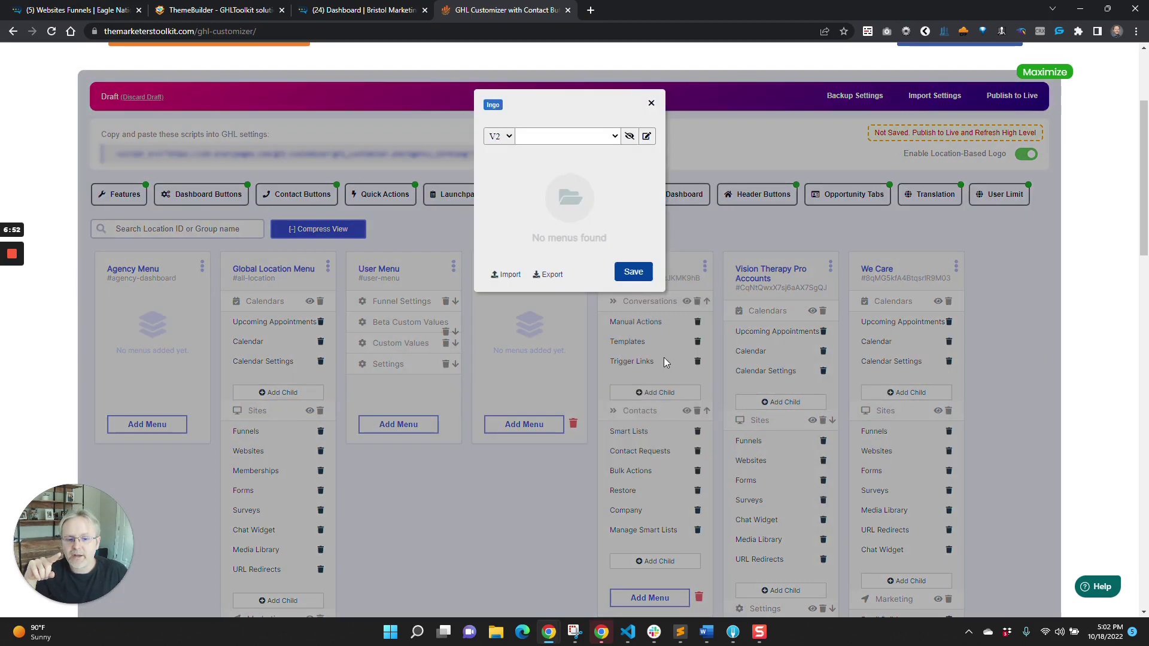
pyautogui.click(650, 104)
pyautogui.click(621, 194)
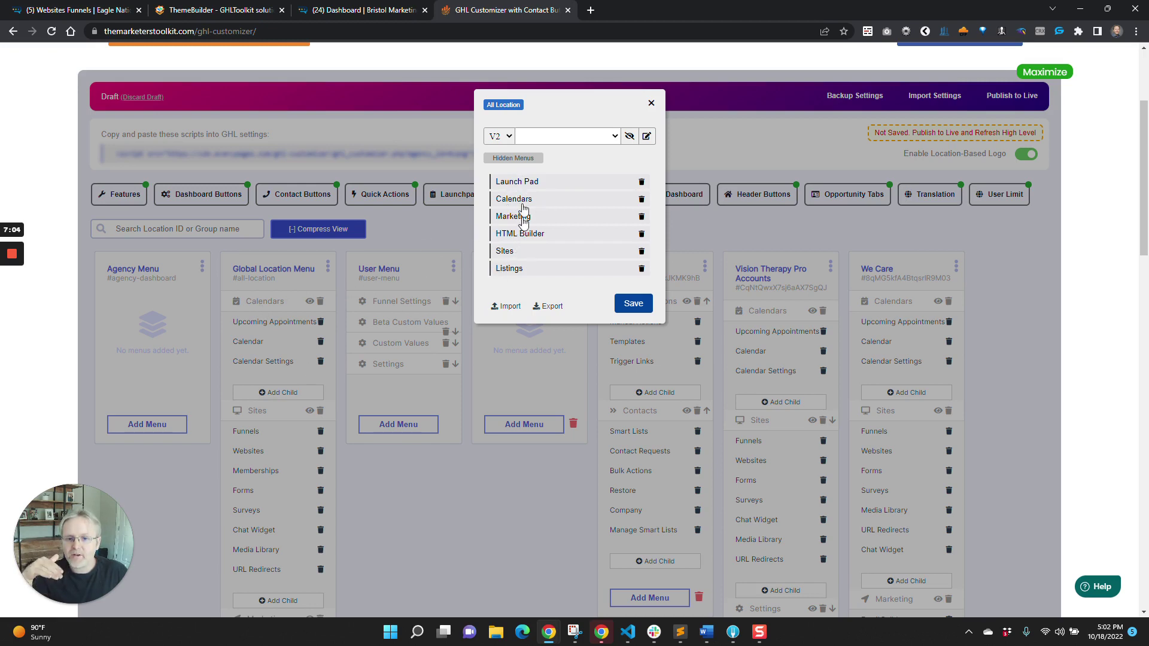
pyautogui.click(651, 103)
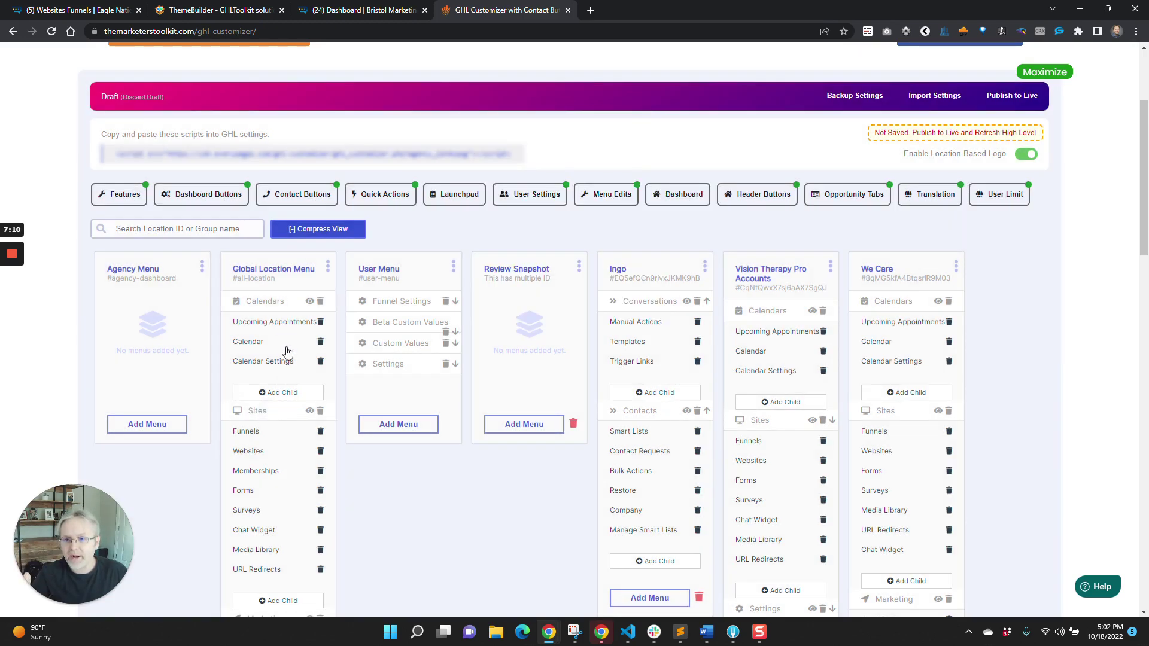
# Step: Show the HighLevel Websites page and bring up the Calendars submenu in the sidebar
pyautogui.click(78, 10)
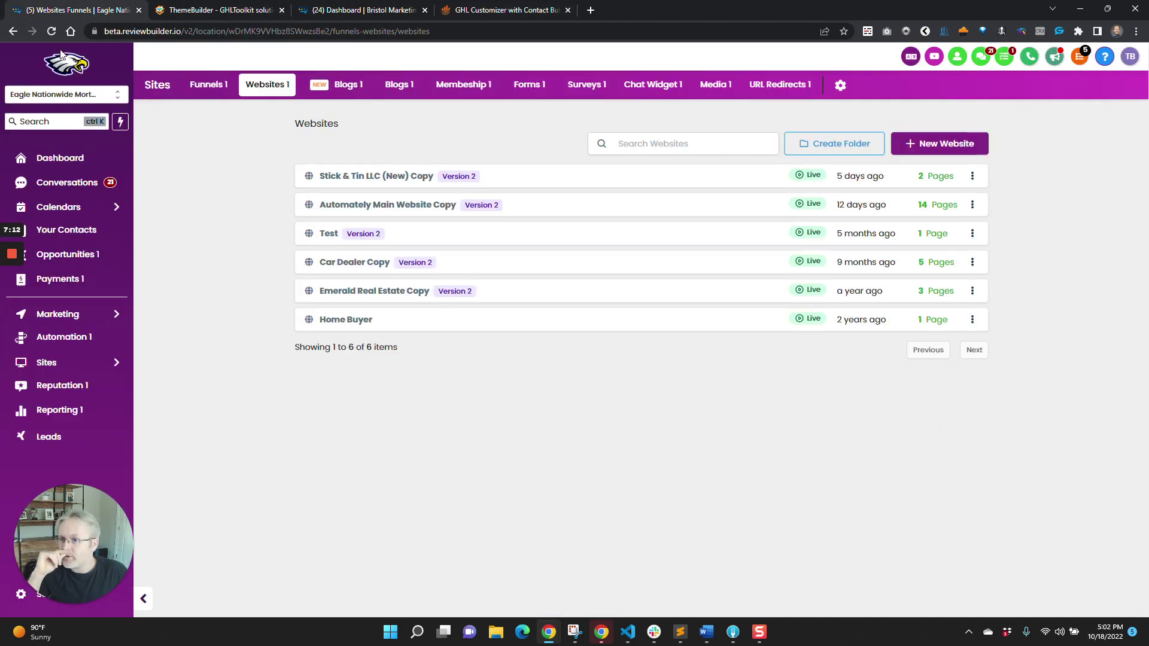
pyautogui.moveTo(55, 202)
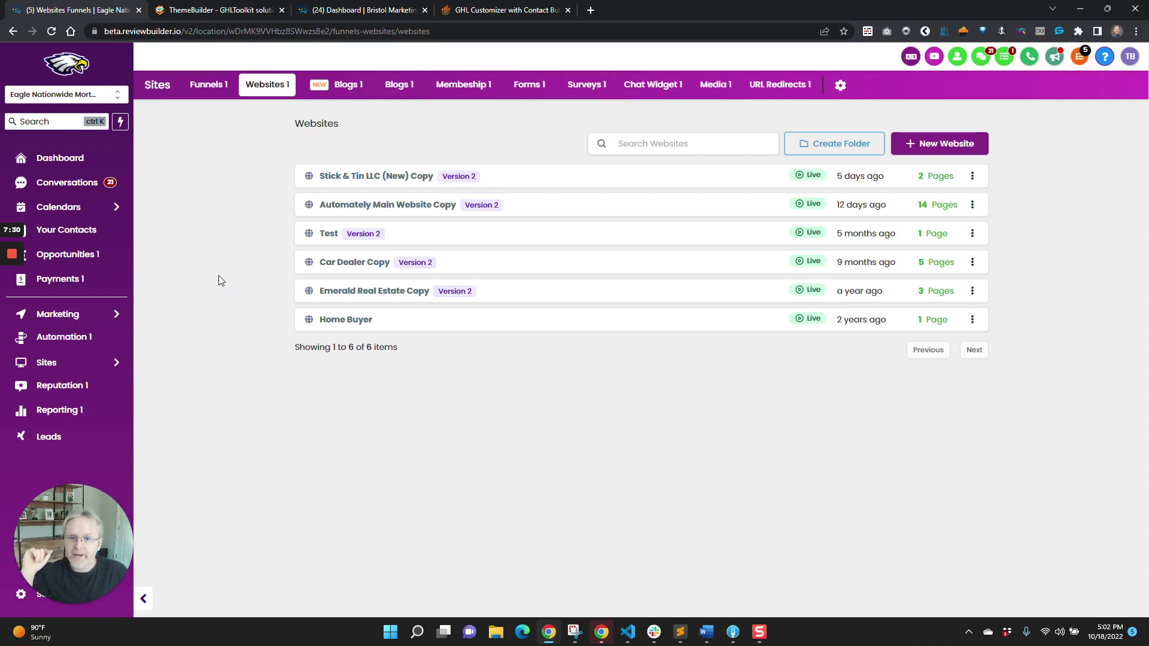
pyautogui.moveTo(11, 257)
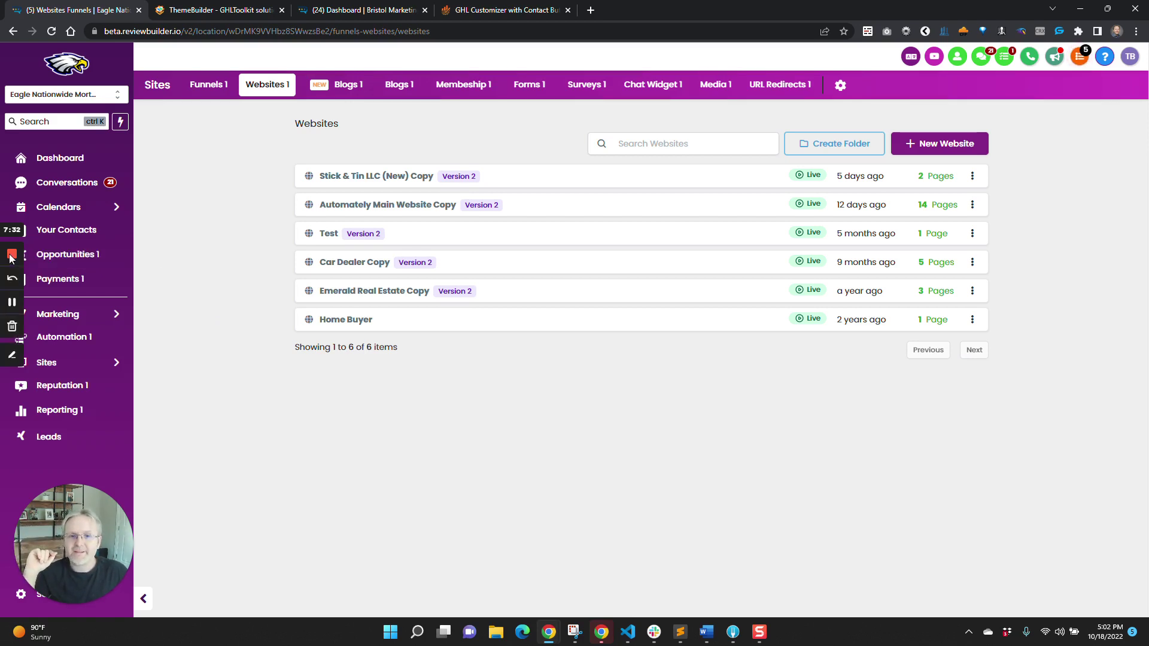